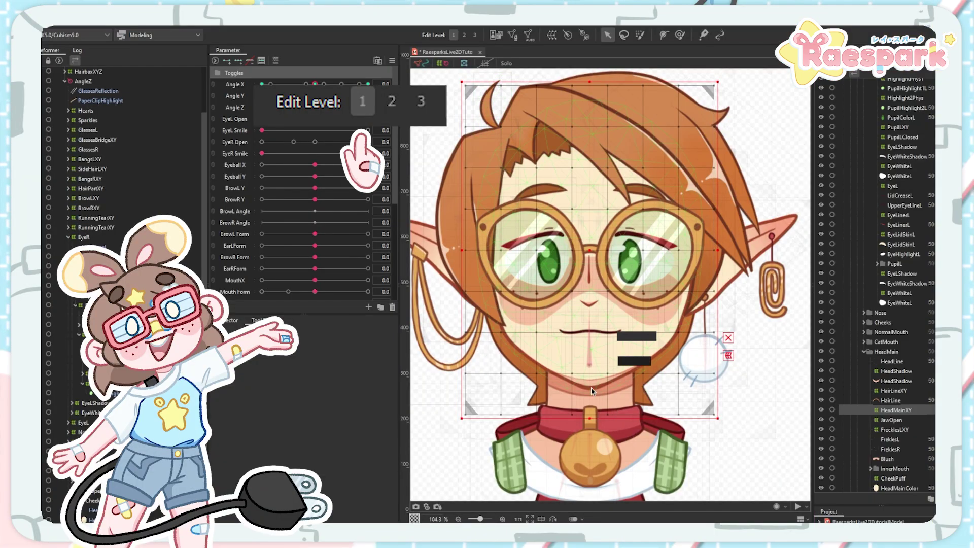
Try moving individual grid points of the HeadMainXY warp deformer at edit level 1, and undo the changes
drag(584, 372, 573, 380)
key(ctrl+z)
drag(465, 415, 511, 299)
key(ctrl+z)
key(ctrl+z)
key(ctrl+z)
click(501, 292)
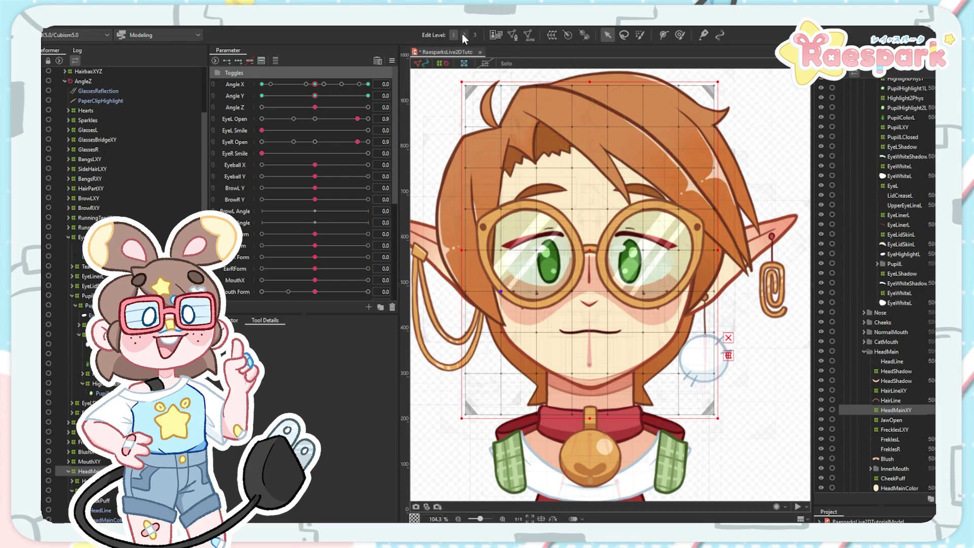
Switch to edit level 2, try moving the HeadMainXY deformer's corner and side control points, and undo each change
click(462, 34)
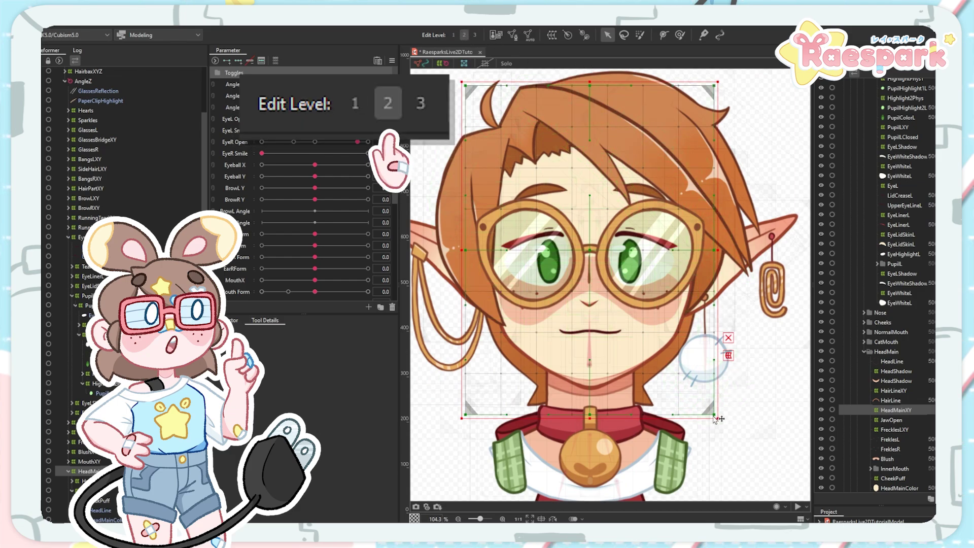
mouse_move(714, 415)
mouse_down()
mouse_move(673, 384)
mouse_move(711, 419)
mouse_up()
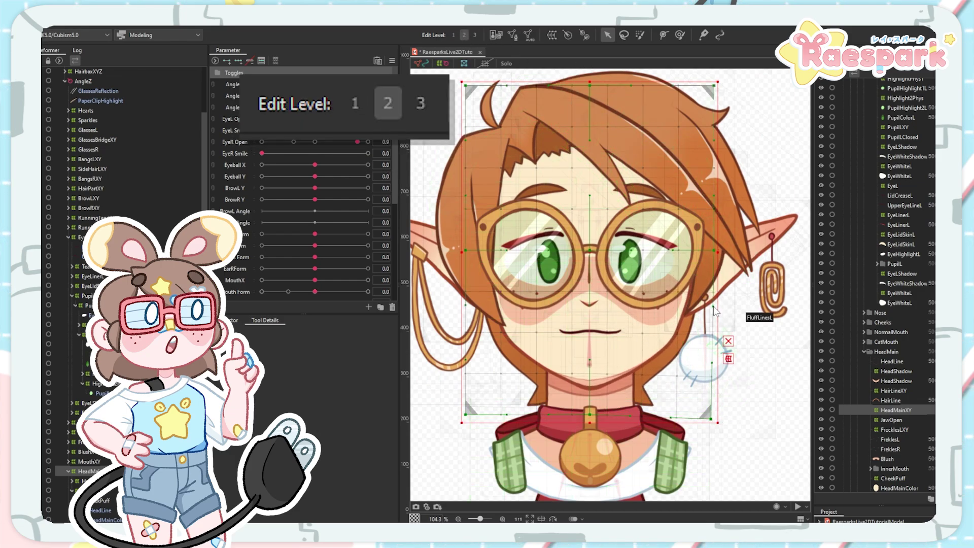
key(ctrl+z)
drag(675, 333, 655, 333)
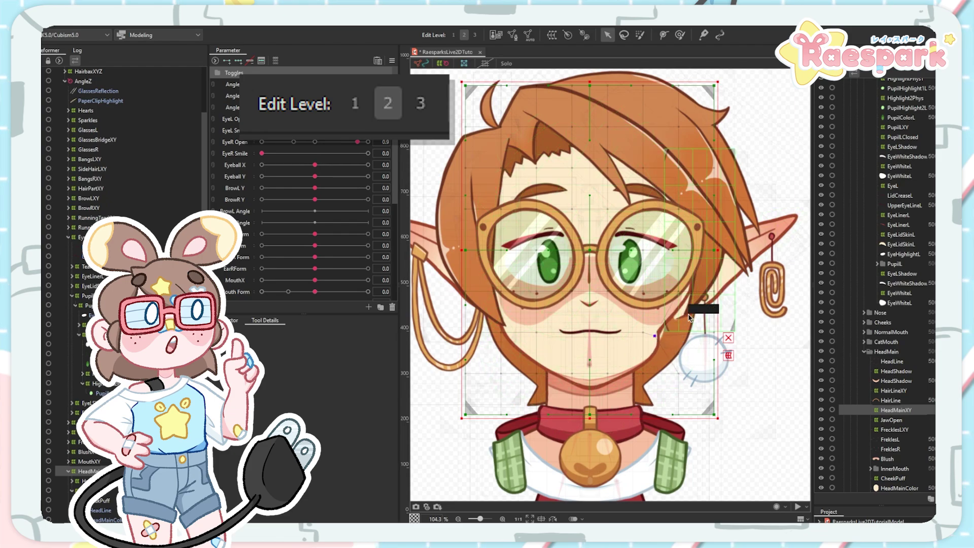
key(ctrl+z)
drag(714, 250, 686, 253)
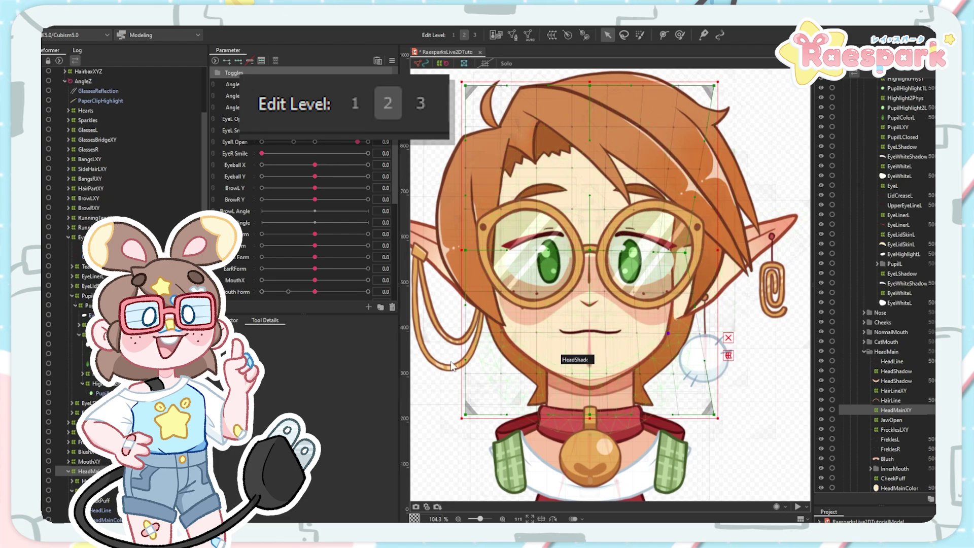
key(ctrl+z)
Show the HeadMainXY deformer's properties, try moving its lower corner control point at edit level 3, and undo it
click(230, 320)
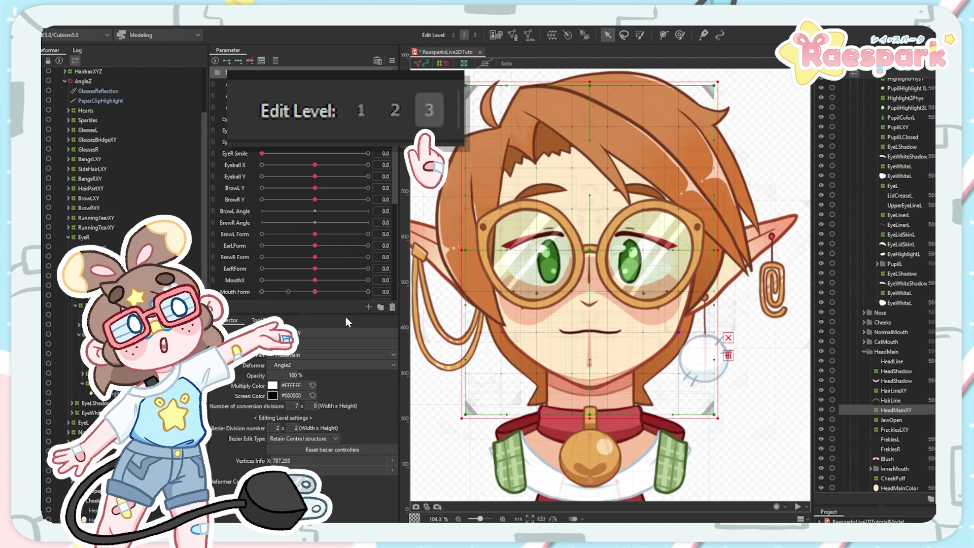
click(473, 35)
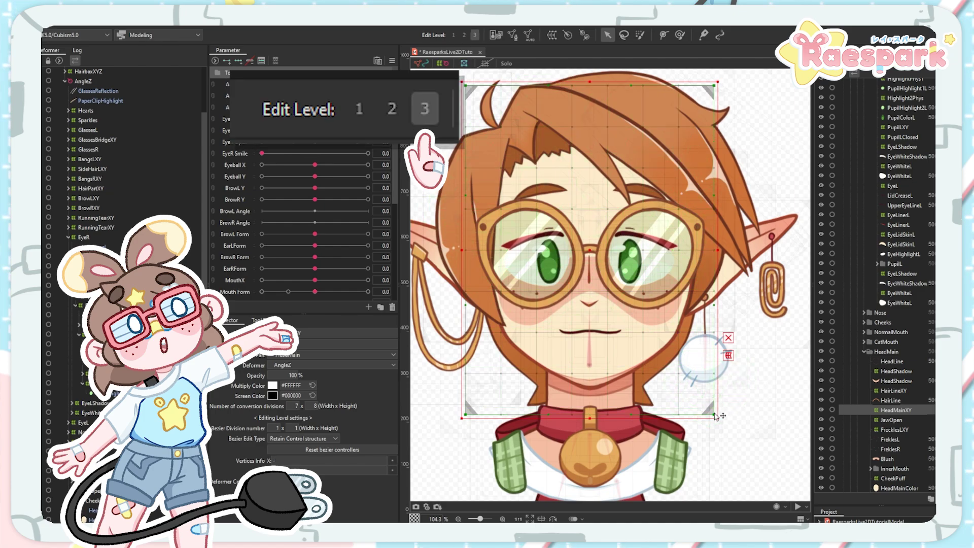
drag(714, 414, 709, 343)
key(ctrl+z)
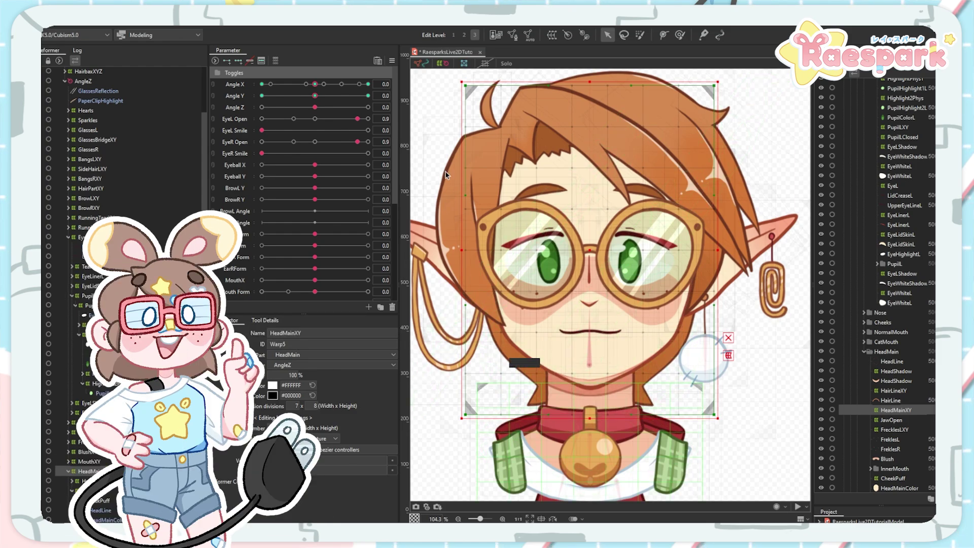
Return to edit level 2, hide the bounding box and set HeadMainXY's Bezier edit type to Smooth3
click(462, 35)
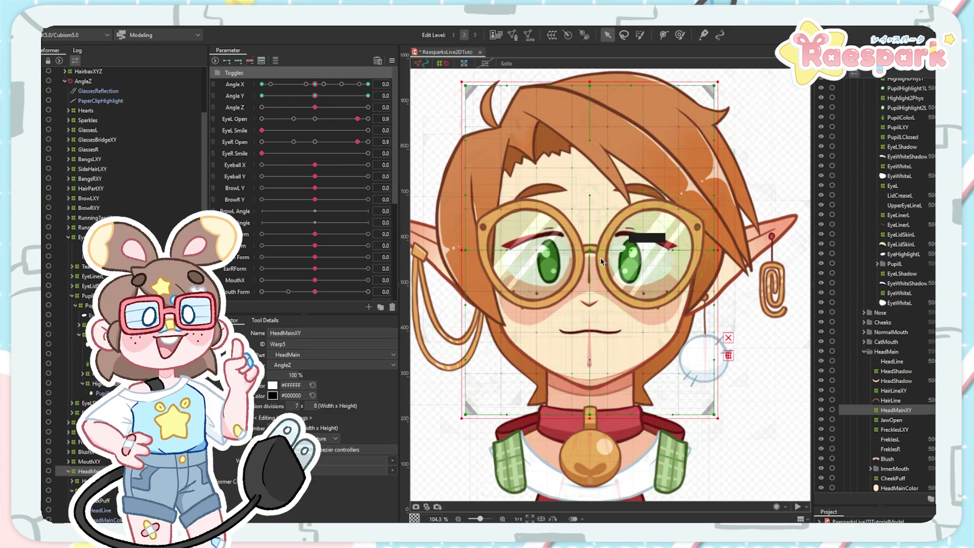
click(727, 340)
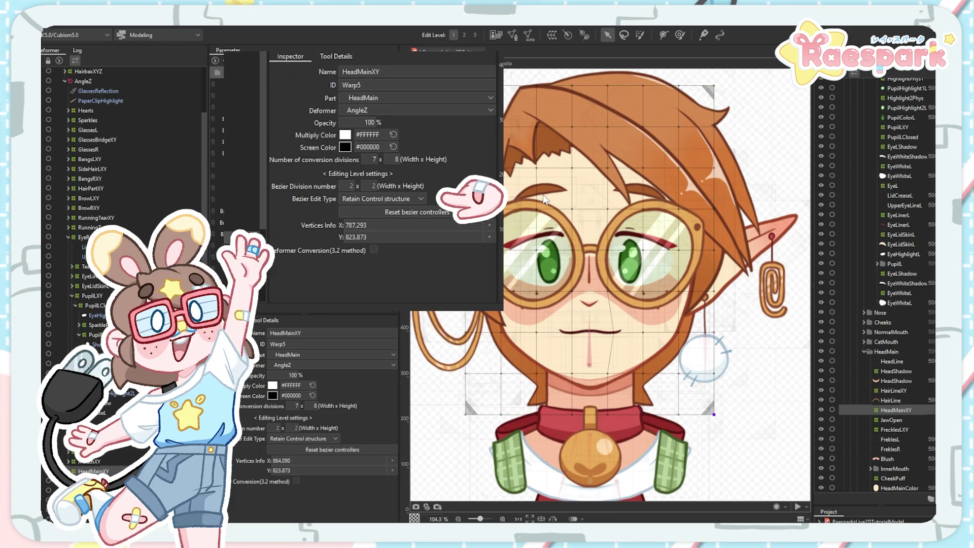
click(464, 35)
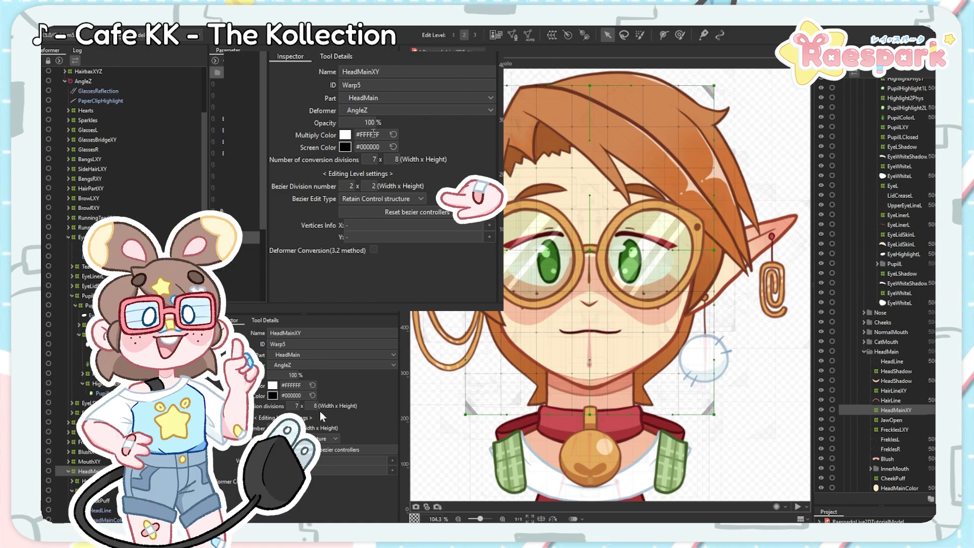
click(381, 198)
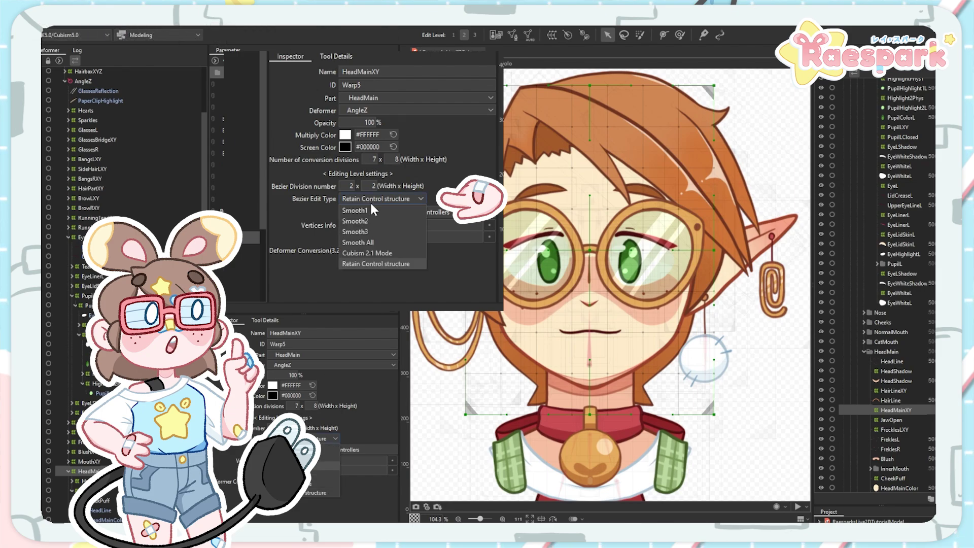
click(373, 237)
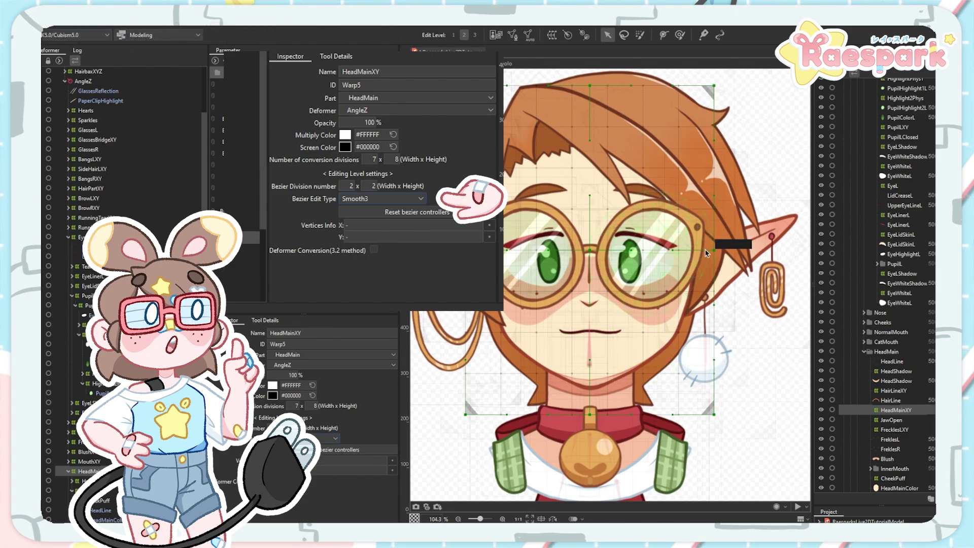
Reshape the right side of the HeadMainXY deformer by adjusting its corner, side and inner points, pulling both right corners inward
drag(714, 249, 674, 273)
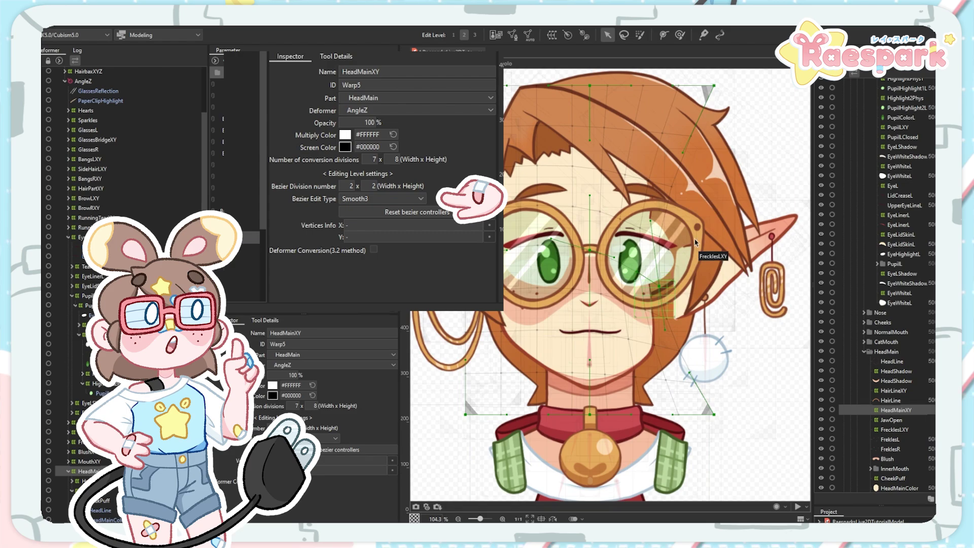
key(ctrl+z)
drag(715, 86, 705, 91)
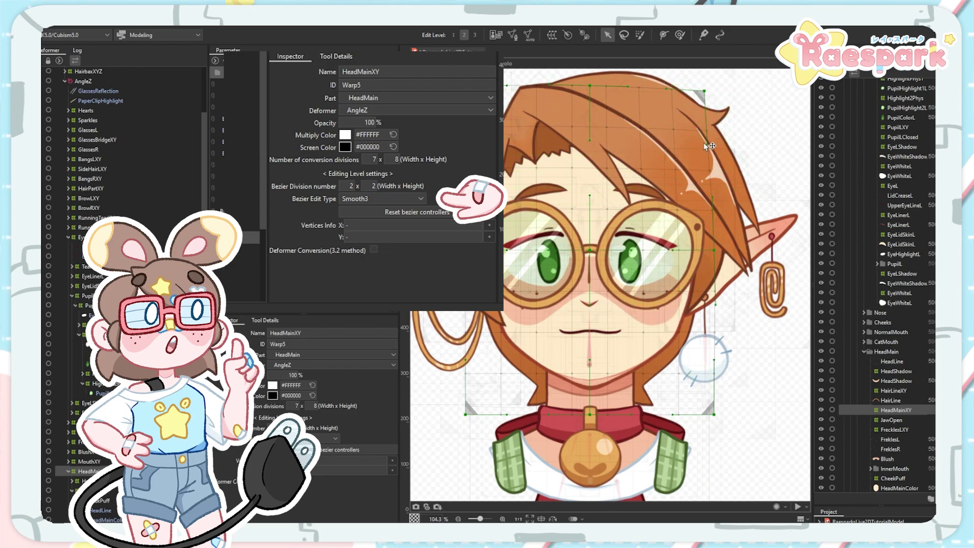
click(693, 171)
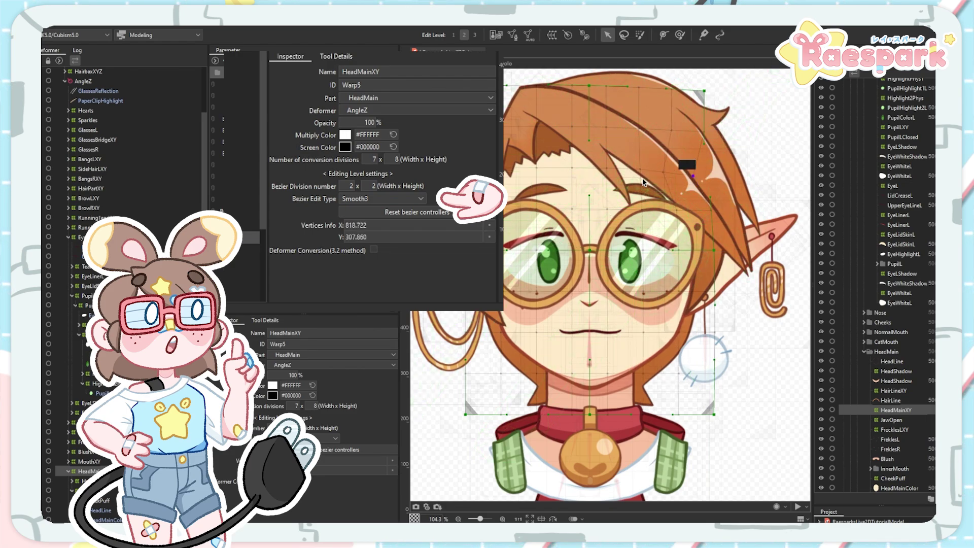
drag(640, 169, 629, 184)
click(633, 214)
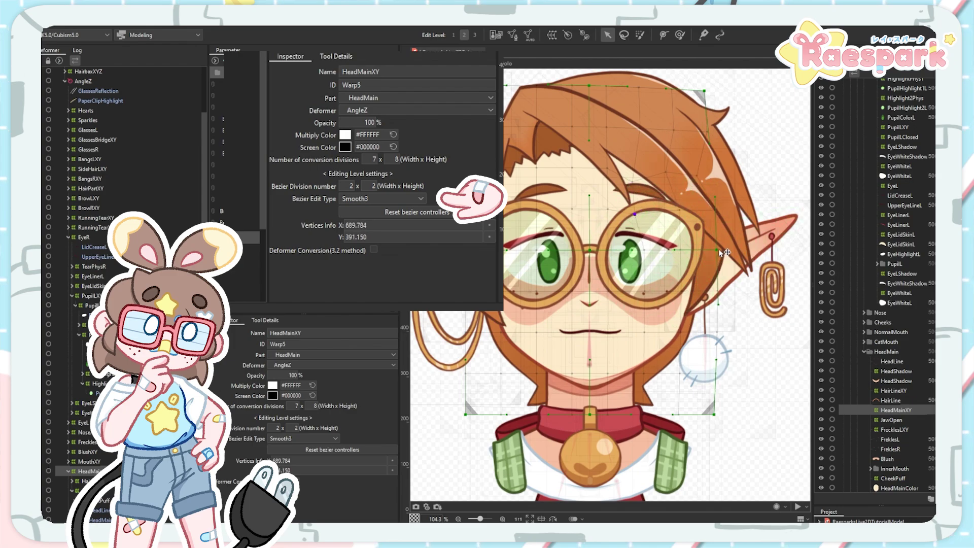
drag(708, 250, 713, 250)
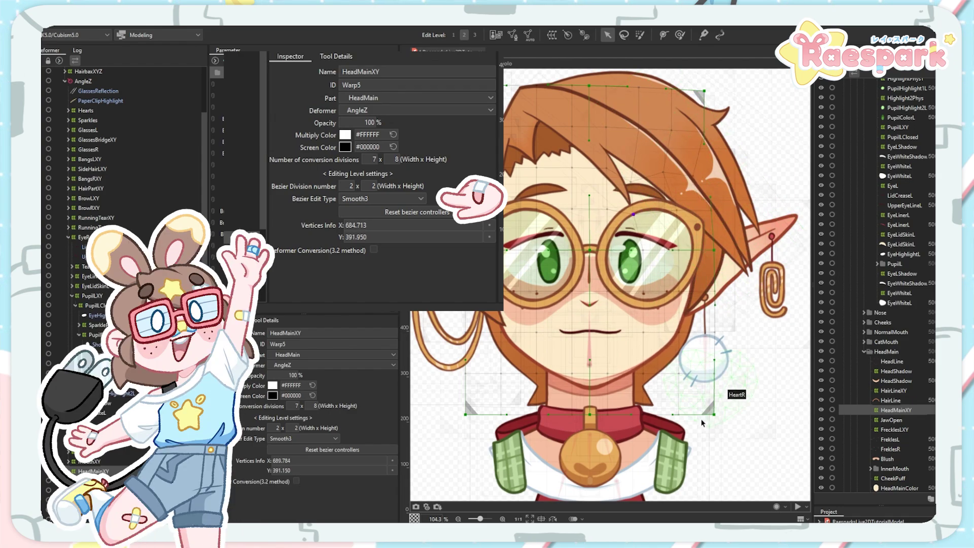
drag(714, 415, 675, 403)
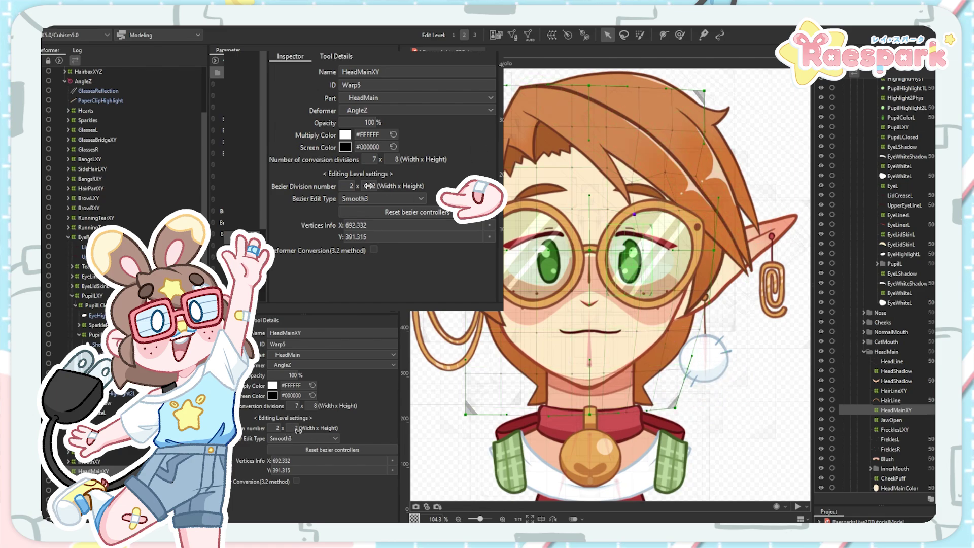
Set the Bezier edit type to Retain Control structure, try moving the lower right corner point, and undo that move
click(372, 198)
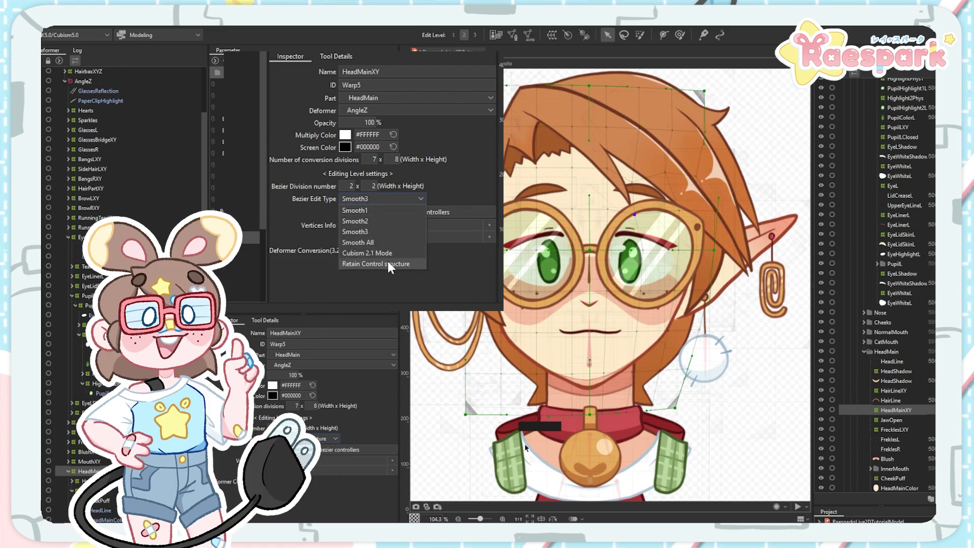
click(389, 262)
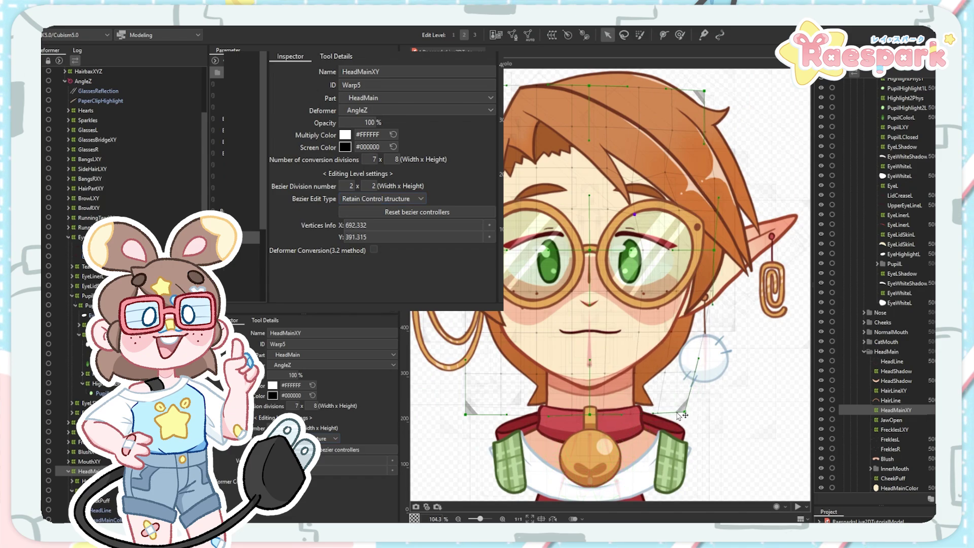
drag(680, 414, 679, 422)
key(ctrl+z)
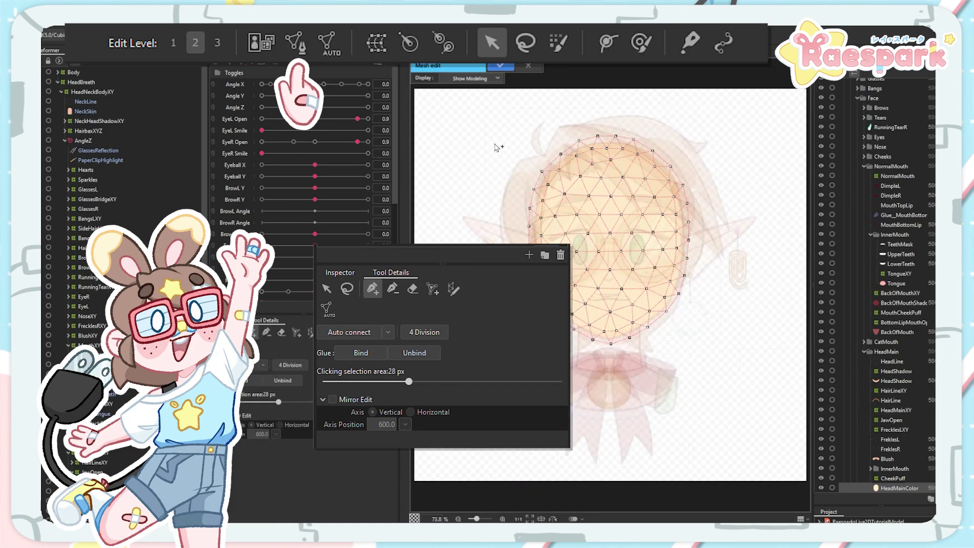
Draw a small outline of connected mesh vertices in the empty area beside the HeadMainColor face mesh
scroll(501, 150, up, 5)
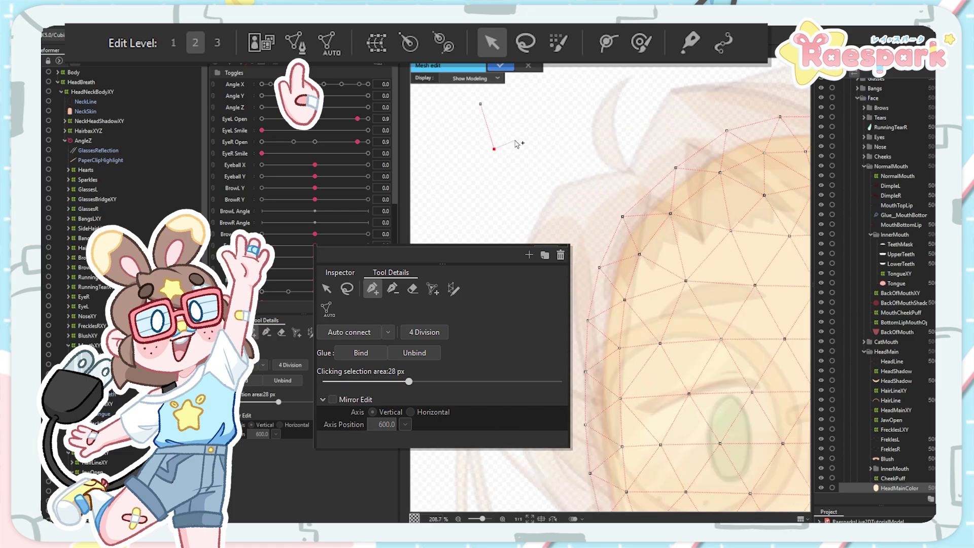
click(526, 103)
click(513, 97)
click(480, 104)
drag(459, 161, 548, 165)
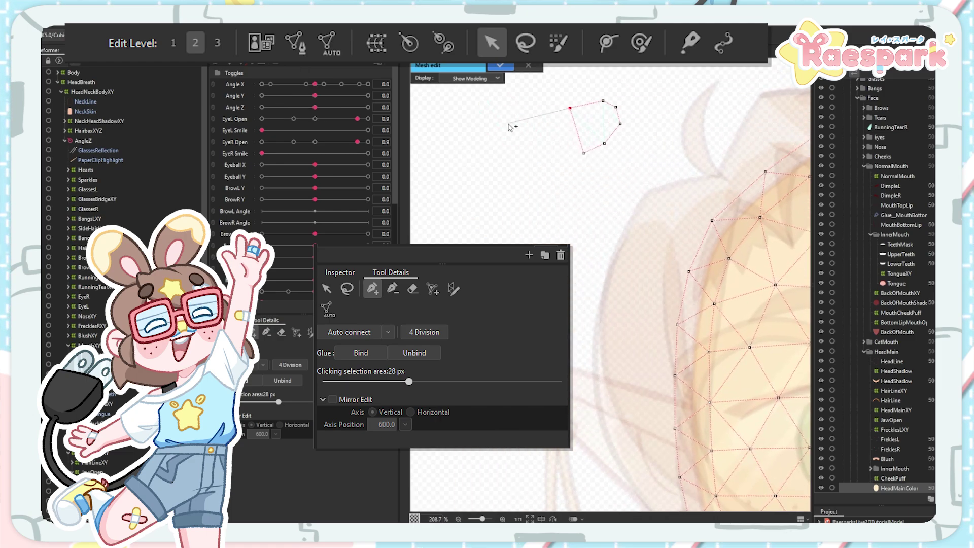
Draw further separate vertex outlines beside the first one and apply the mesh edit
right_click(508, 123)
click(500, 121)
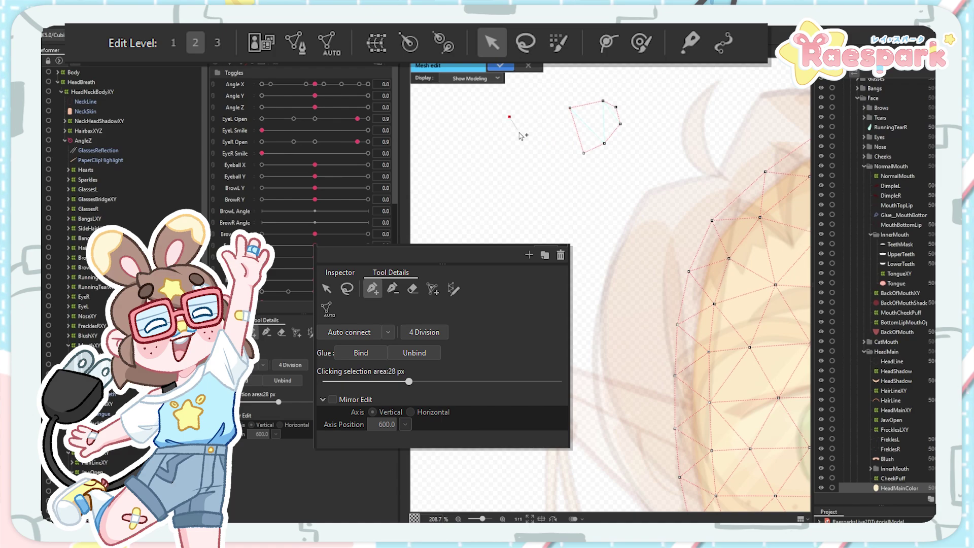
click(512, 156)
click(493, 156)
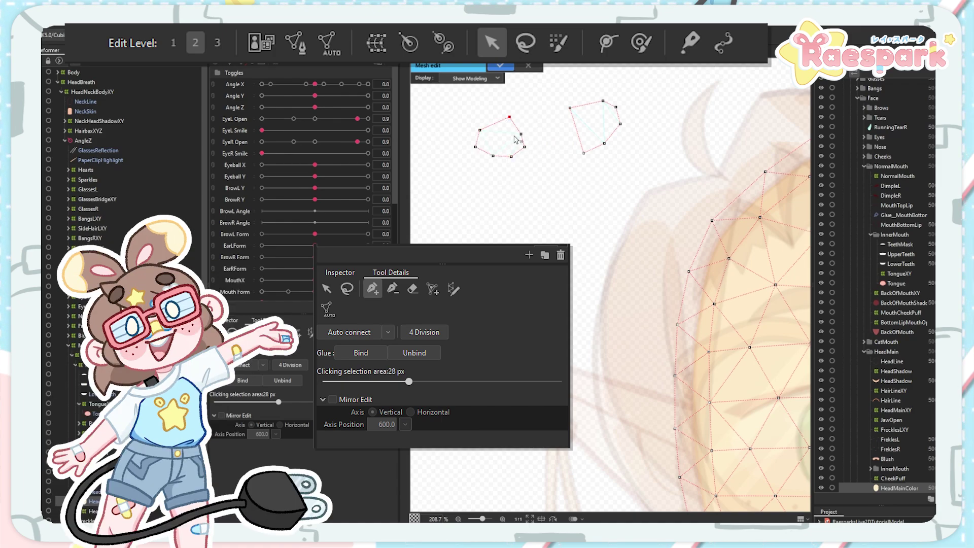
scroll(647, 177, down, 4)
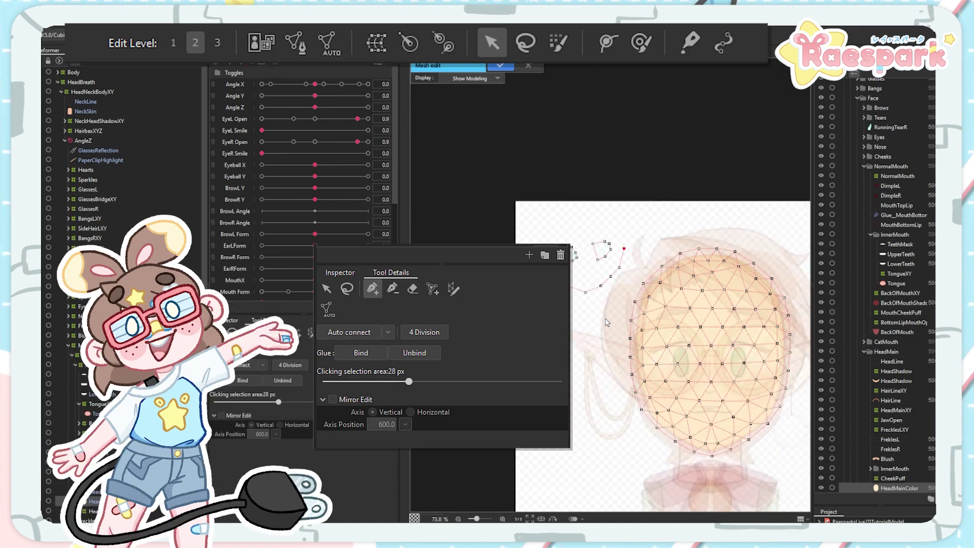
click(504, 68)
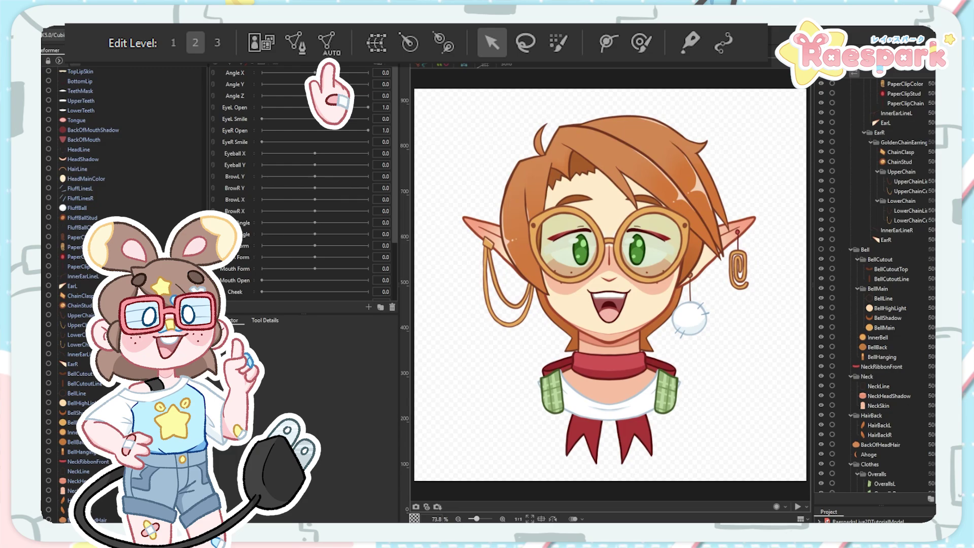
Select every part of the model and generate automatic meshes for them with the Standard preset
key(ctrl+a)
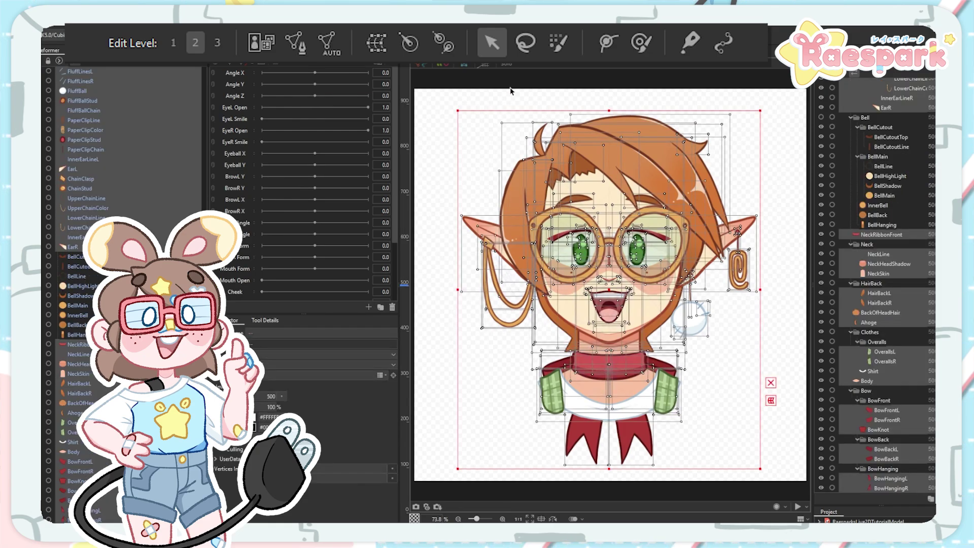
key(ctrl+shift+a)
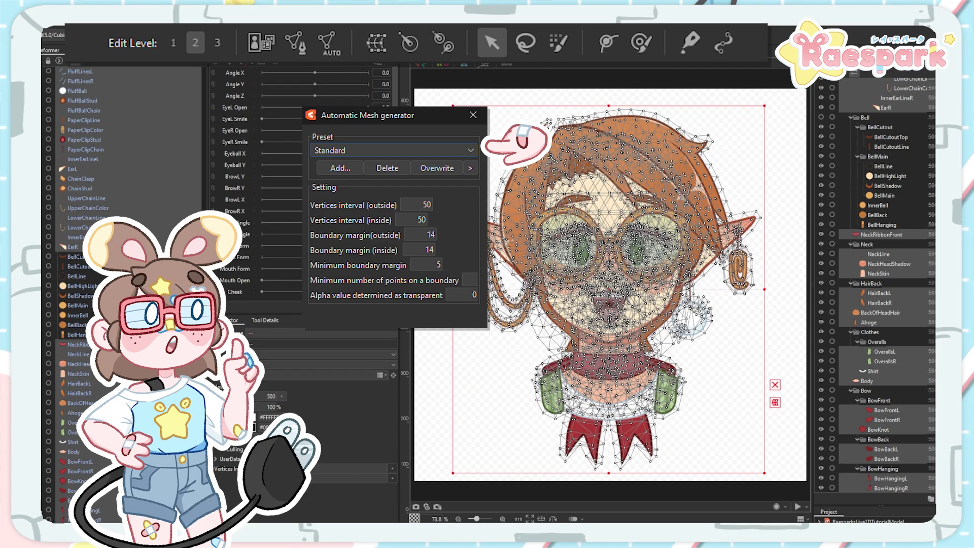
click(472, 114)
click(428, 143)
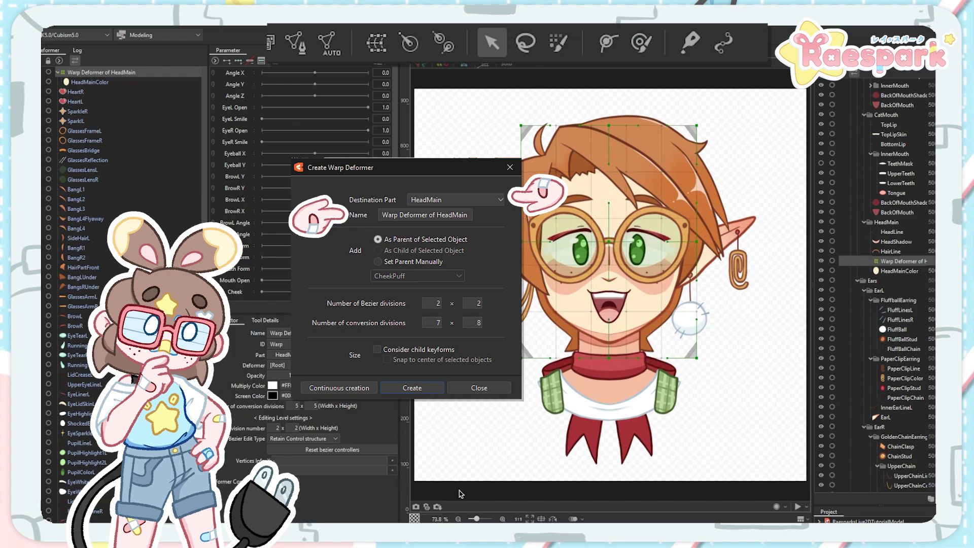
Create a parent warp deformer for HeadMainColor in the HeadMain part, with 5 × 5 Bezier divisions and 9 × 9 conversion divisions
key(Return)
click(277, 428)
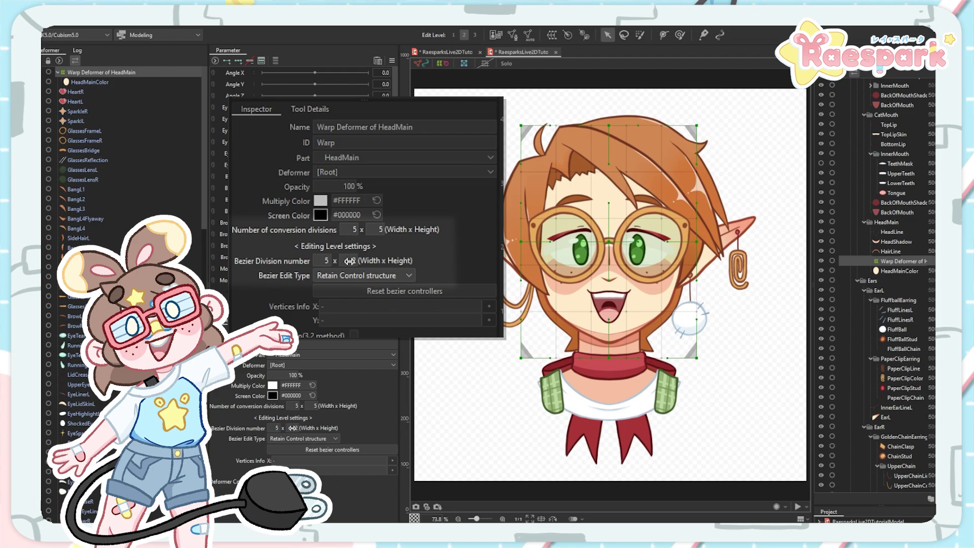
click(295, 428)
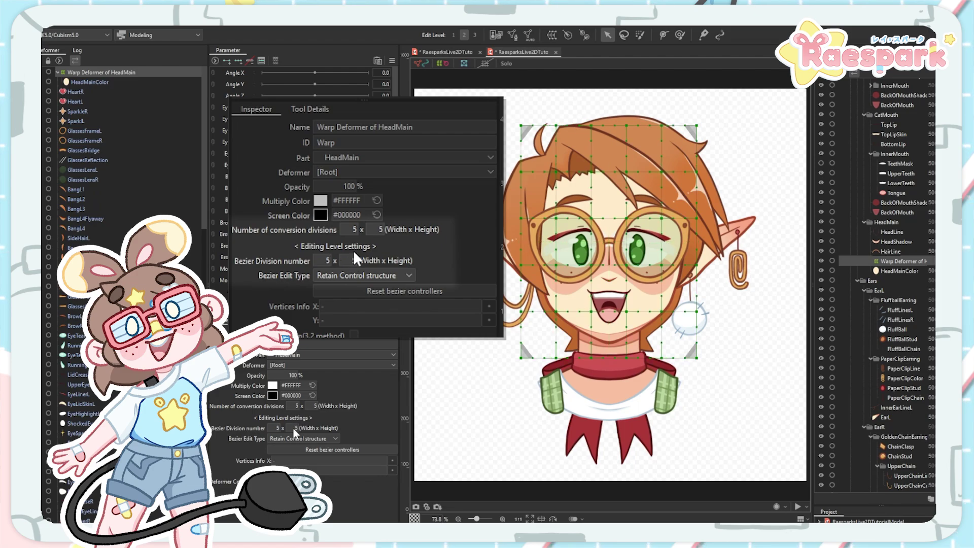
double_click(296, 406)
text(8)
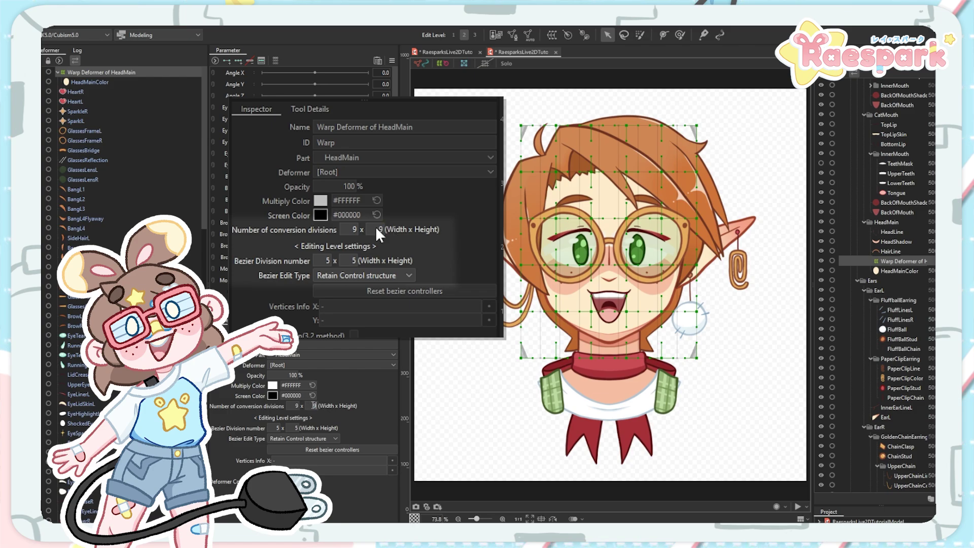
key(Return)
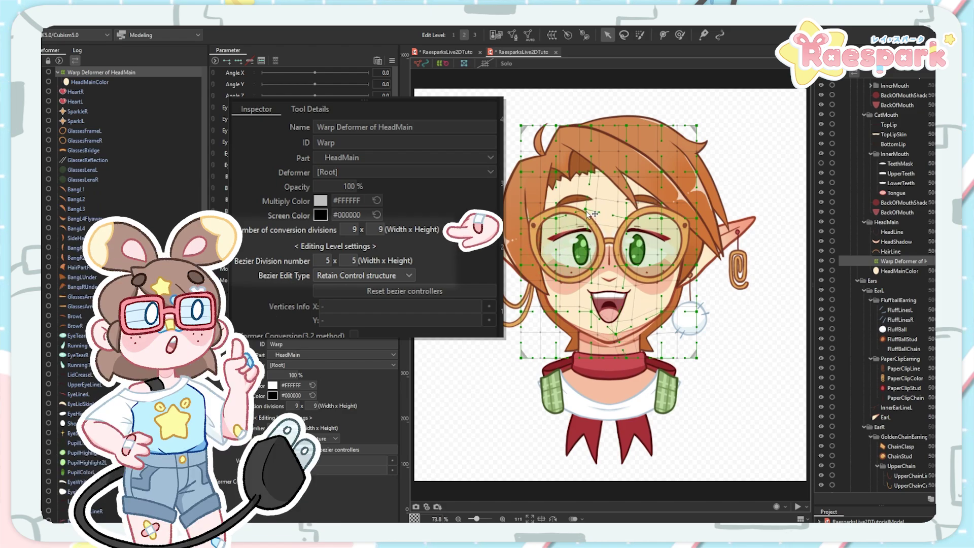
Change the Bezier Edit Type of HeadMainColor's warp deformer to Smooth3
click(373, 277)
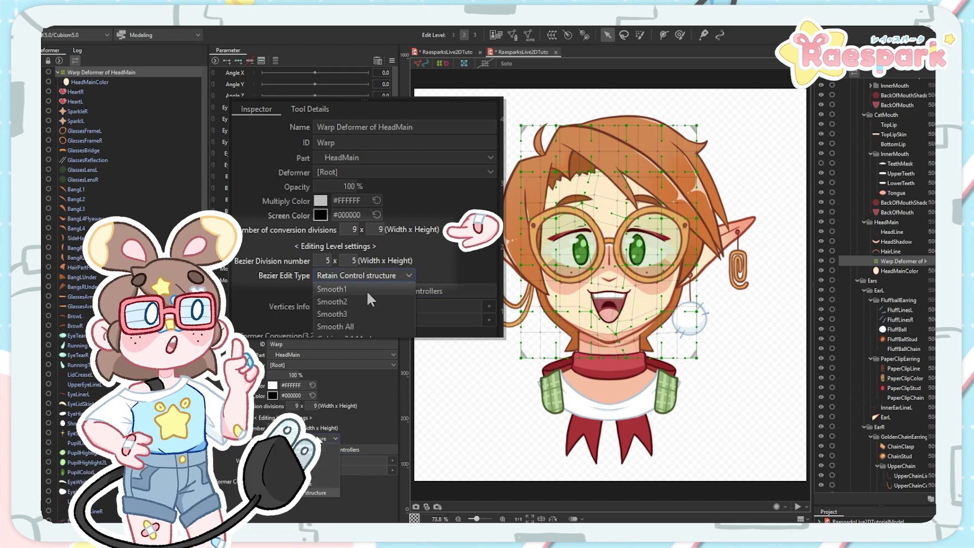
click(348, 312)
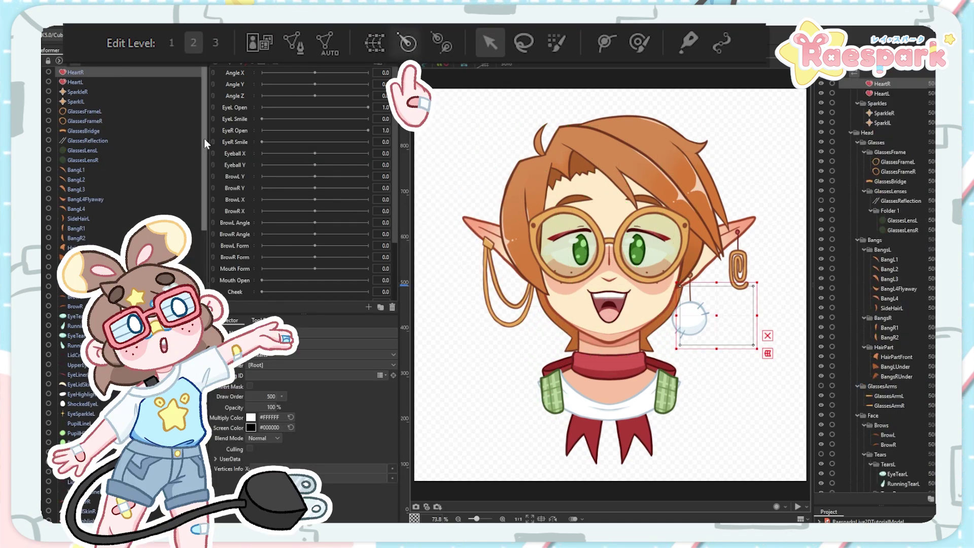
Create a parent rotation deformer named Head Rotation for all the head parts and move its pivot down to just below the chin
drag(205, 144, 220, 465)
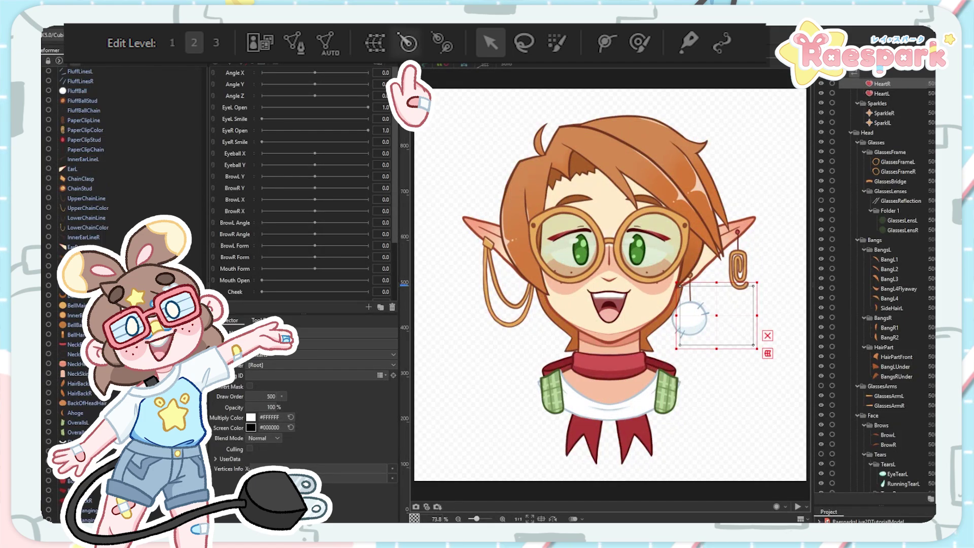
key(ctrl+a)
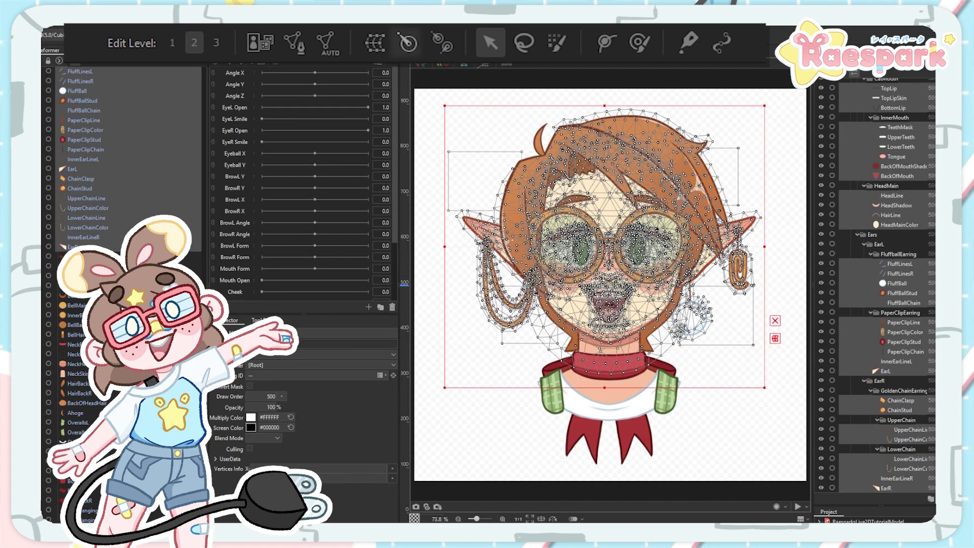
scroll(888, 284, down, 7)
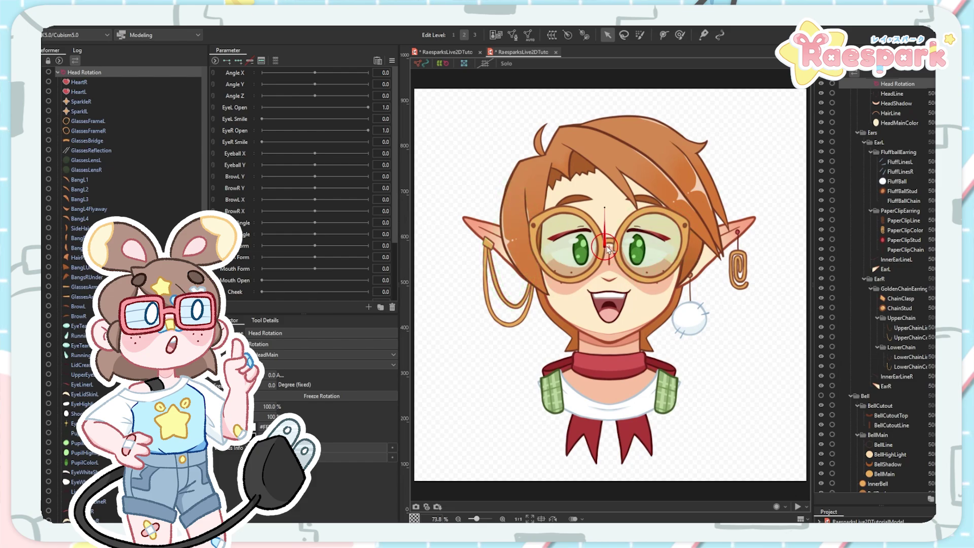
drag(607, 247, 610, 340)
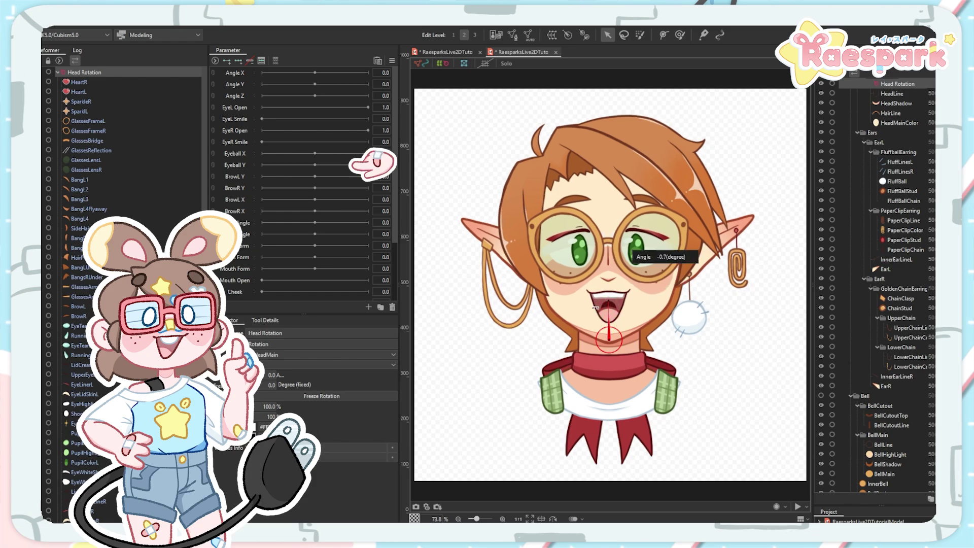
Tilt the head with the Head Rotation deformer as a test and undo the rotation
drag(596, 307, 606, 326)
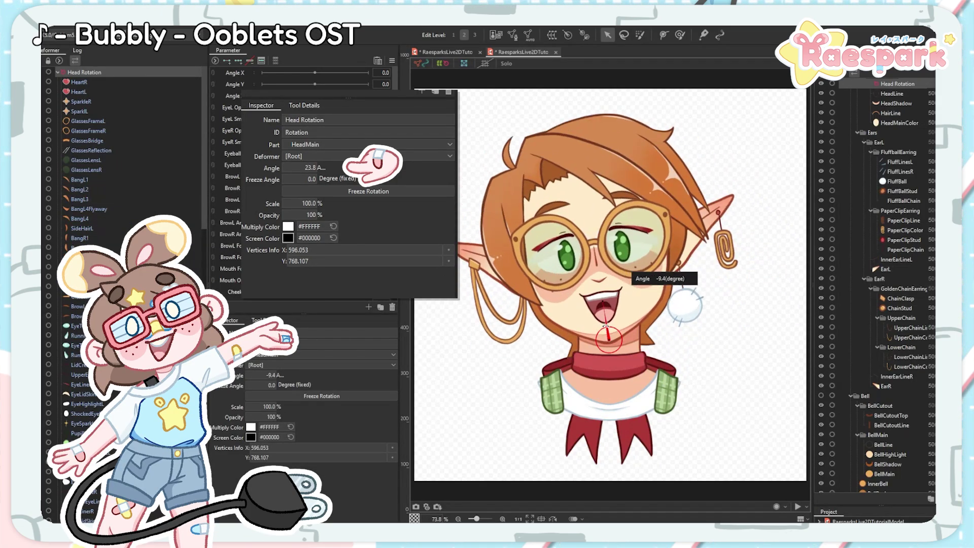
key(ctrl+z)
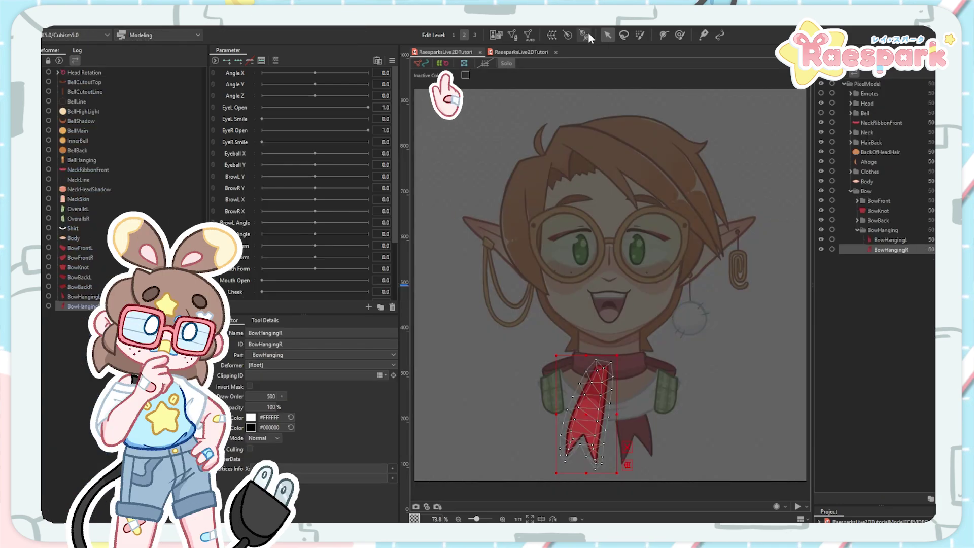
Create a chain of three rotation deformers down the length of the BowHangingR ribbon with the rotation deformer creation tool
click(584, 35)
click(599, 372)
click(590, 405)
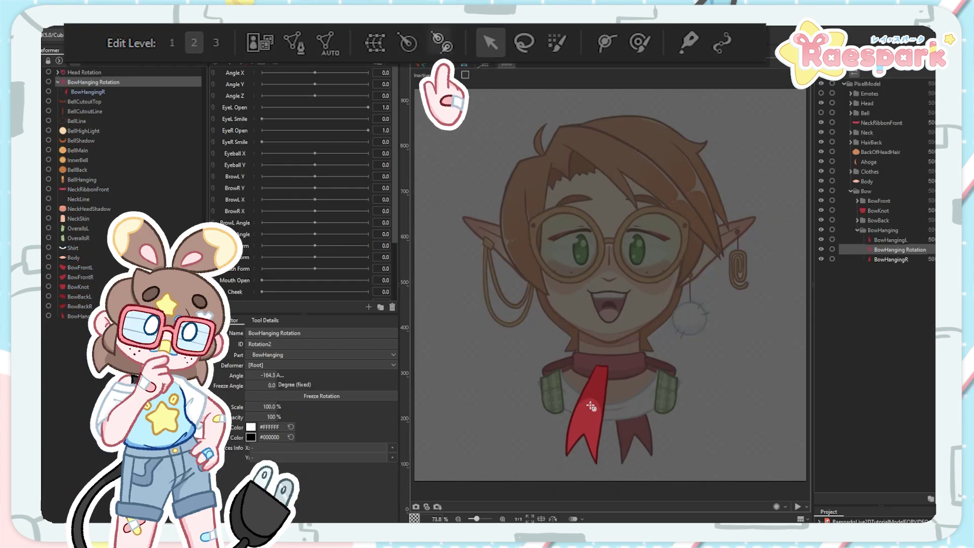
click(583, 431)
click(579, 472)
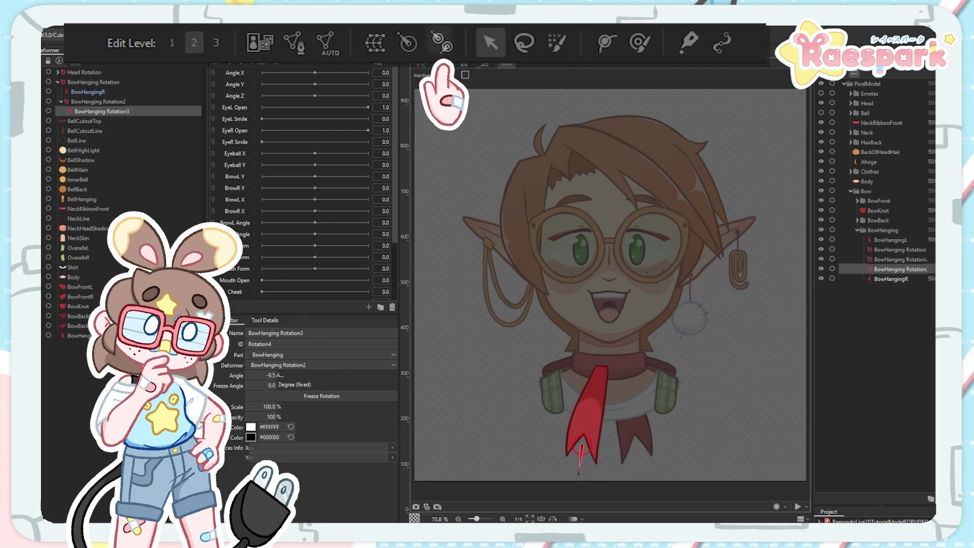
Select the BowHangingR mesh with its three rotation deformers, turn off Solo display and apply Skinning
shift+click(111, 82)
click(505, 65)
click(94, 30)
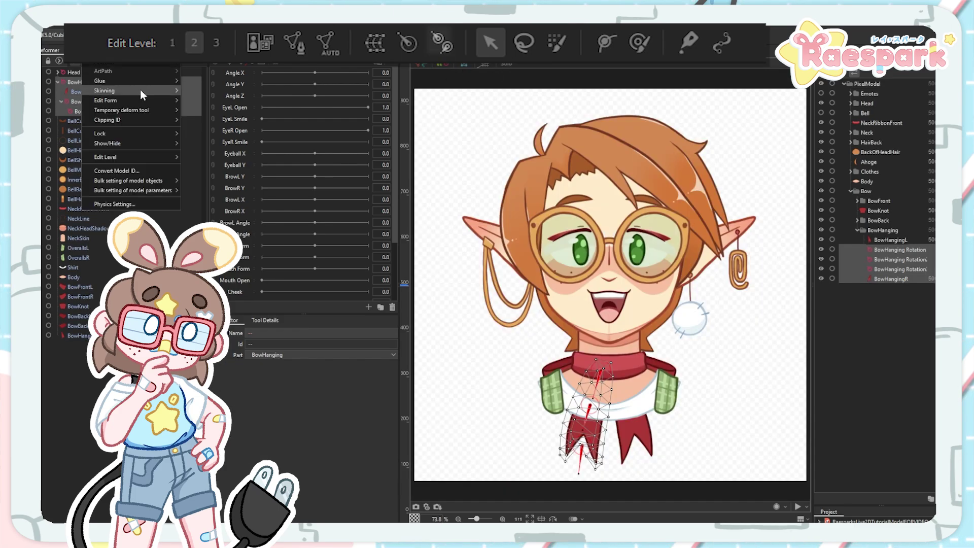
mouse_move(142, 94)
click(190, 93)
Generate parameters for the BowHangingR rotation deformers and test the ribbon's bend with the new parameters
click(93, 30)
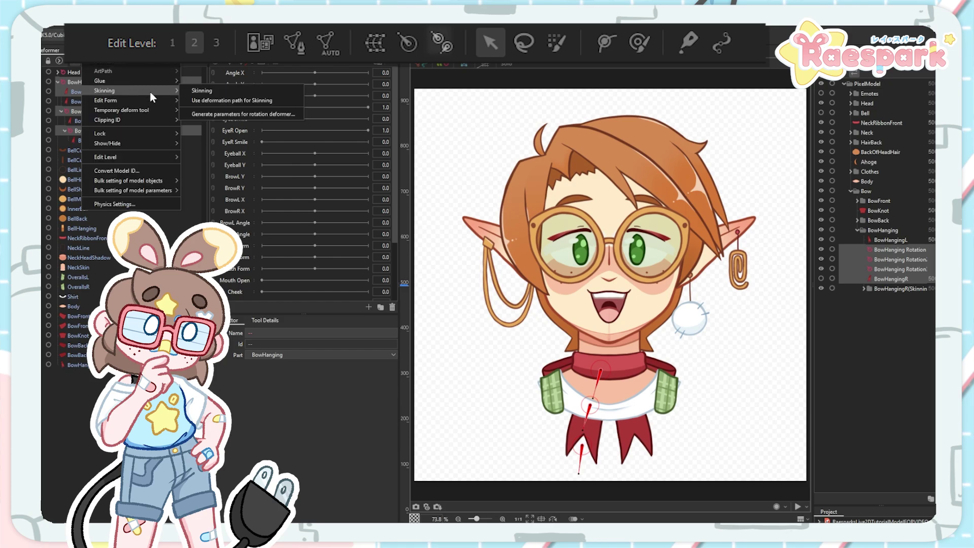
click(223, 114)
scroll(315, 274, down, 4)
mouse_move(314, 270)
mouse_down()
mouse_move(291, 269)
mouse_move(317, 282)
mouse_up()
drag(314, 294, 313, 295)
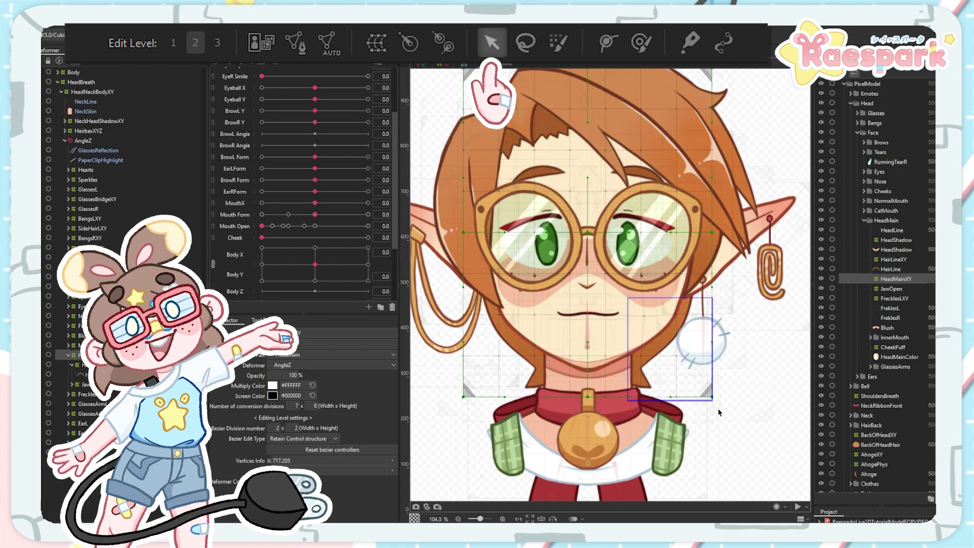
Box-select the HeadMainXY warp control points near the fluffball earring, try moving them, undo the move and clear the selection
drag(718, 409, 719, 409)
mouse_move(677, 354)
mouse_down()
mouse_move(678, 371)
mouse_move(692, 375)
mouse_move(677, 366)
mouse_up()
key(ctrl+z)
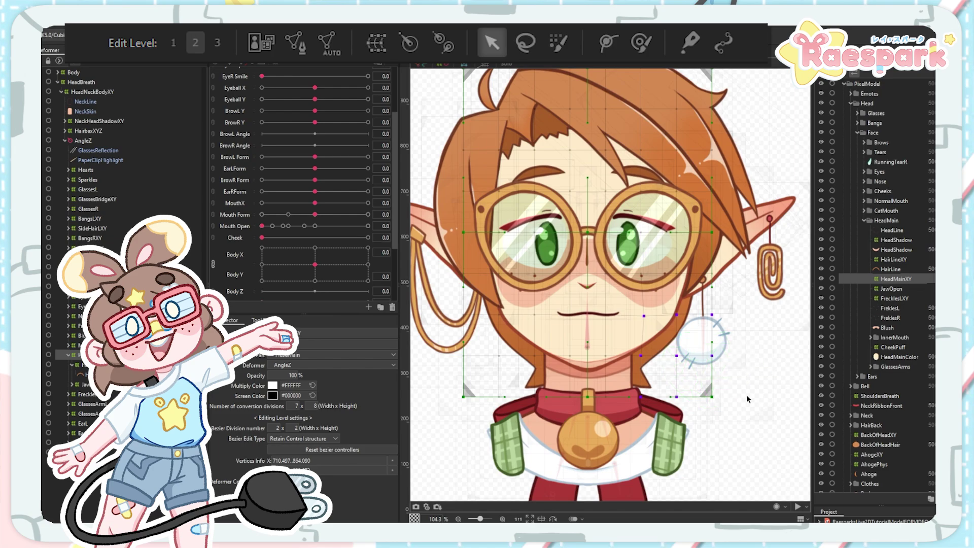
click(745, 404)
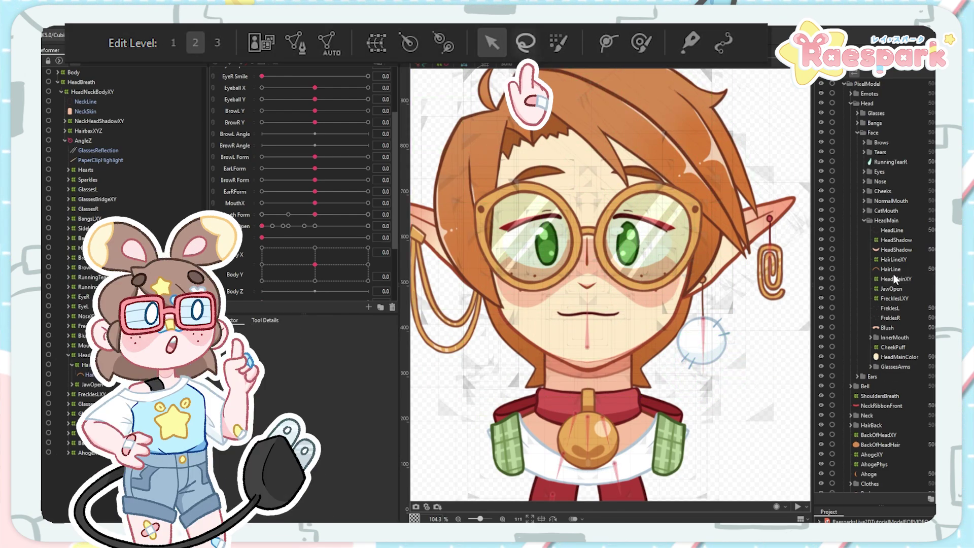
Lasso the control points at HeadMainXY's lower corner beside the fluffball earring and try moving them
click(894, 279)
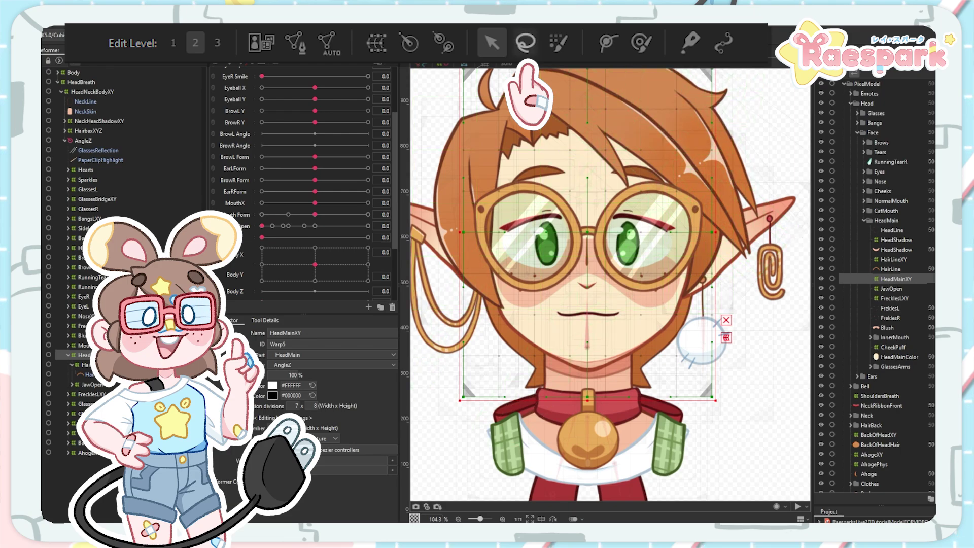
mouse_move(759, 413)
mouse_down()
mouse_move(665, 448)
mouse_move(641, 377)
mouse_up()
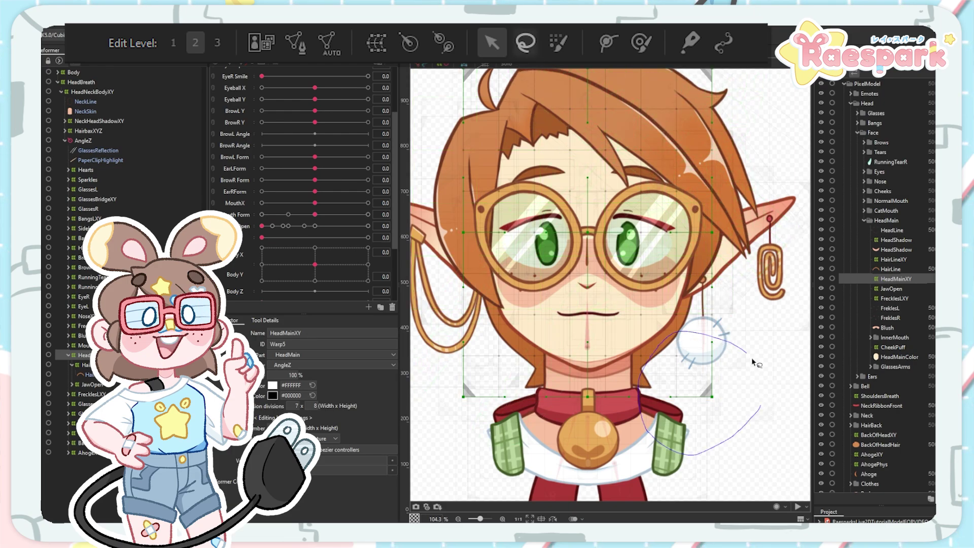
drag(752, 361, 756, 412)
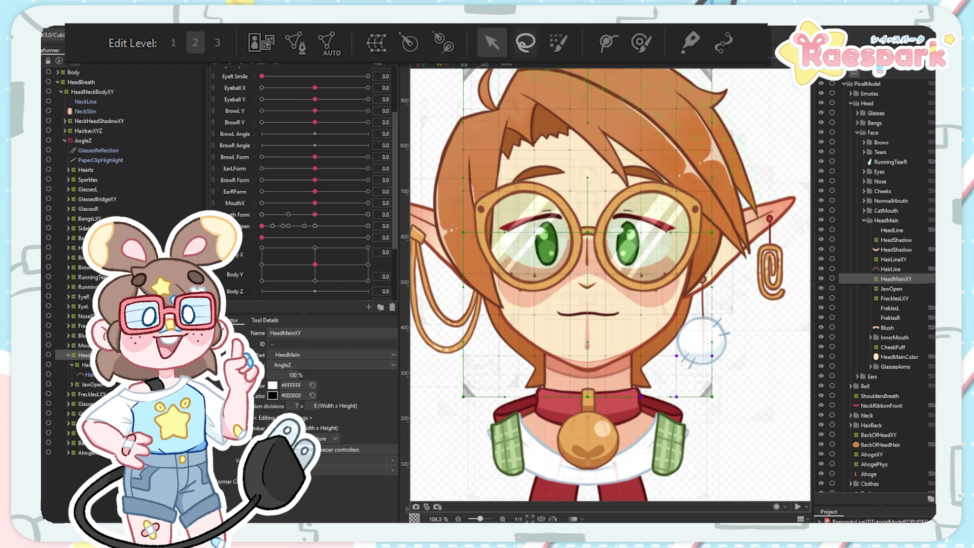
mouse_move(679, 376)
mouse_down()
mouse_move(659, 386)
mouse_move(715, 368)
mouse_move(659, 386)
mouse_move(714, 372)
mouse_move(720, 421)
mouse_move(705, 365)
mouse_move(731, 402)
mouse_move(715, 403)
mouse_move(699, 367)
mouse_move(678, 377)
mouse_up()
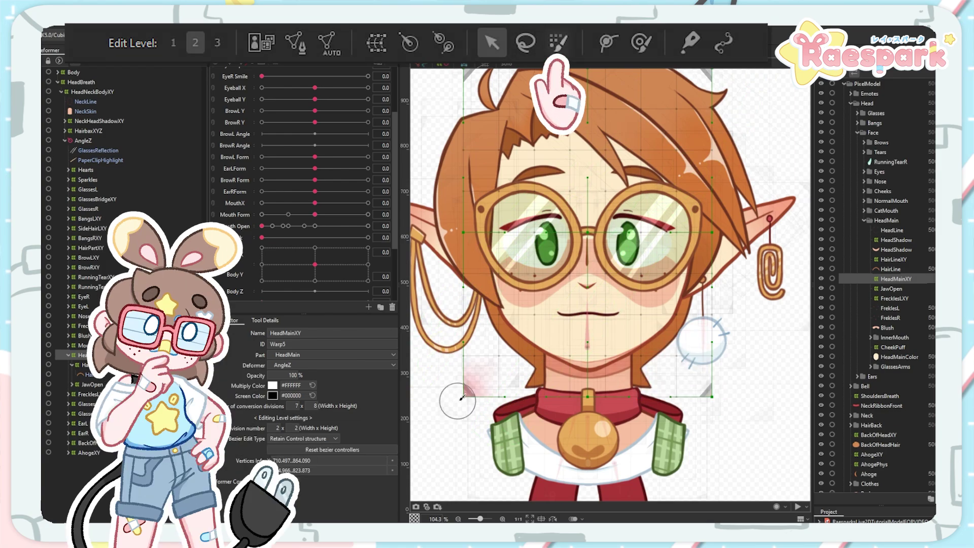
Brush-select the control points at HeadMainXY's lower corner beside the ear chain, try moving them, undo it and adjust the brush size
mouse_move(459, 400)
mouse_down()
mouse_move(543, 325)
mouse_move(542, 312)
mouse_move(497, 365)
mouse_move(542, 364)
mouse_move(487, 401)
mouse_up()
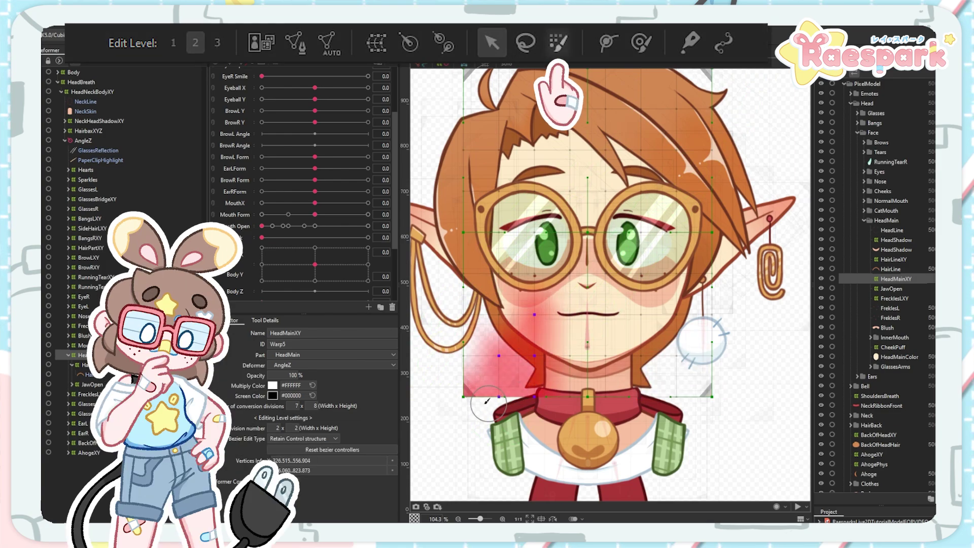
mouse_move(515, 361)
mouse_down()
mouse_move(490, 391)
mouse_move(465, 397)
mouse_up()
key(ctrl+z)
key(b)
click(631, 245)
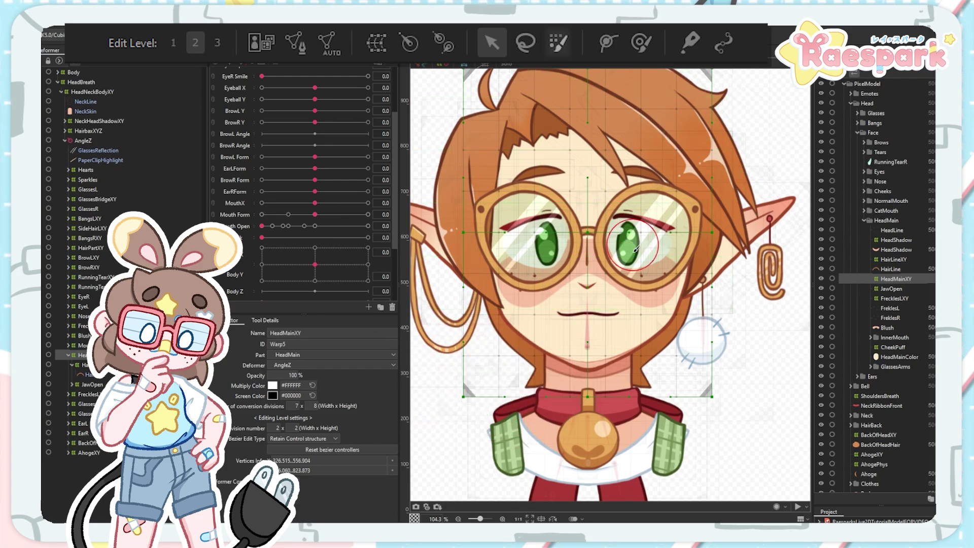
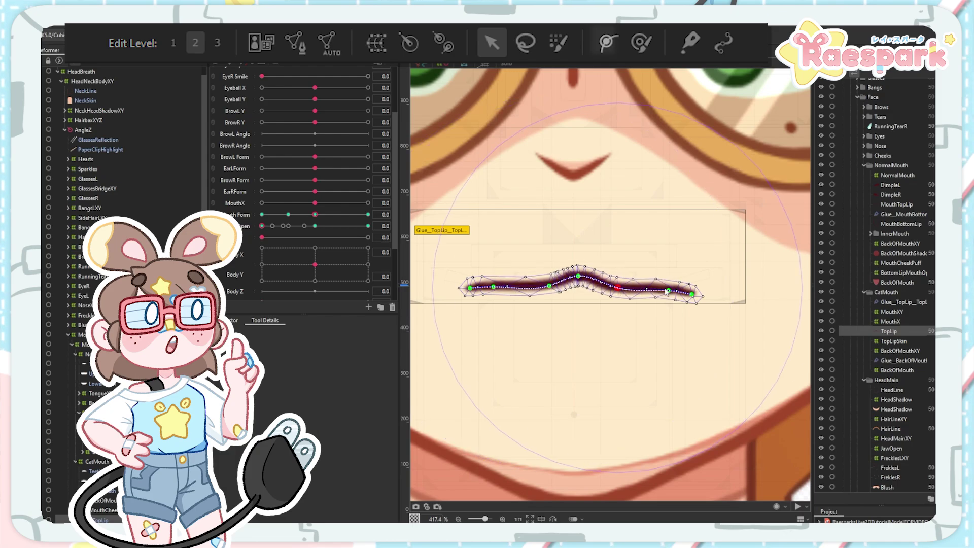
Bend the TopLip line by pulling in the deform path control points near both of its ends
drag(692, 294, 666, 312)
drag(492, 286, 532, 302)
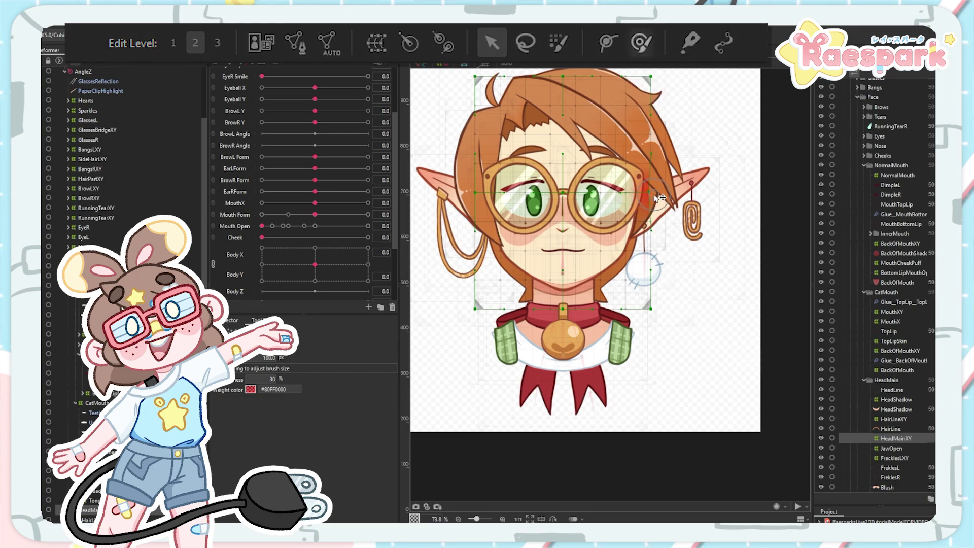
Undo the last deform brush stroke, enlarge the brush to about 234 px and push HeadMainXY's edge by the fluffball earring inward
key(ctrl+z)
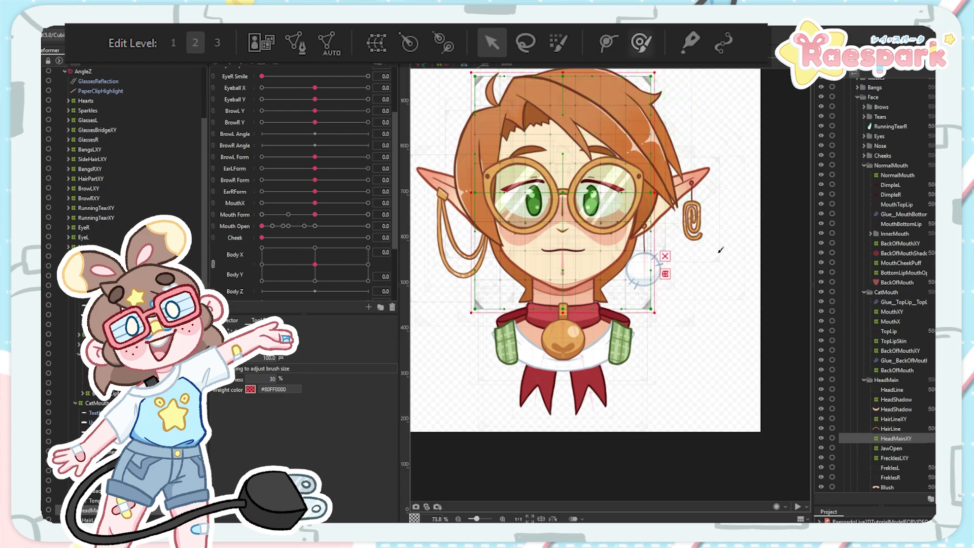
drag(709, 253, 709, 284)
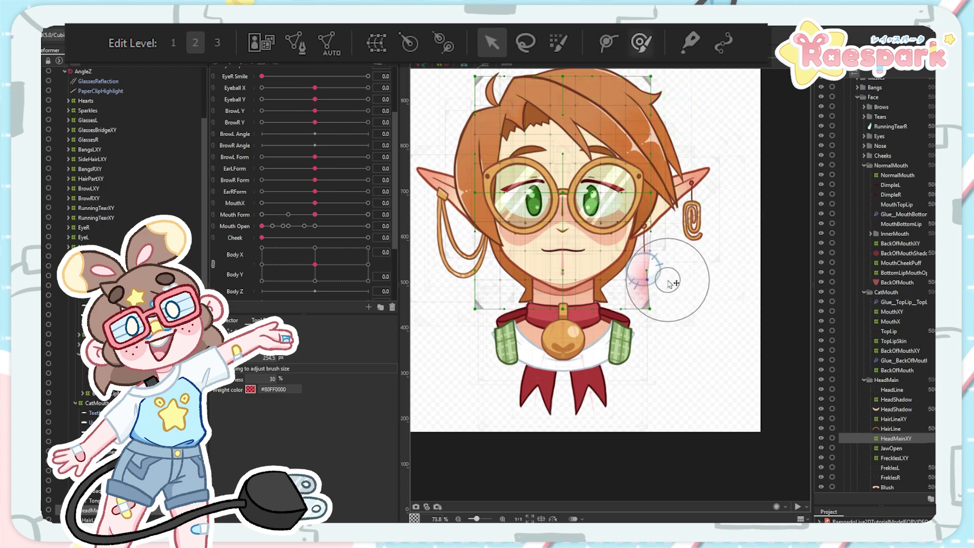
drag(646, 272, 614, 266)
drag(617, 265, 612, 263)
drag(624, 269, 613, 269)
drag(630, 279, 616, 279)
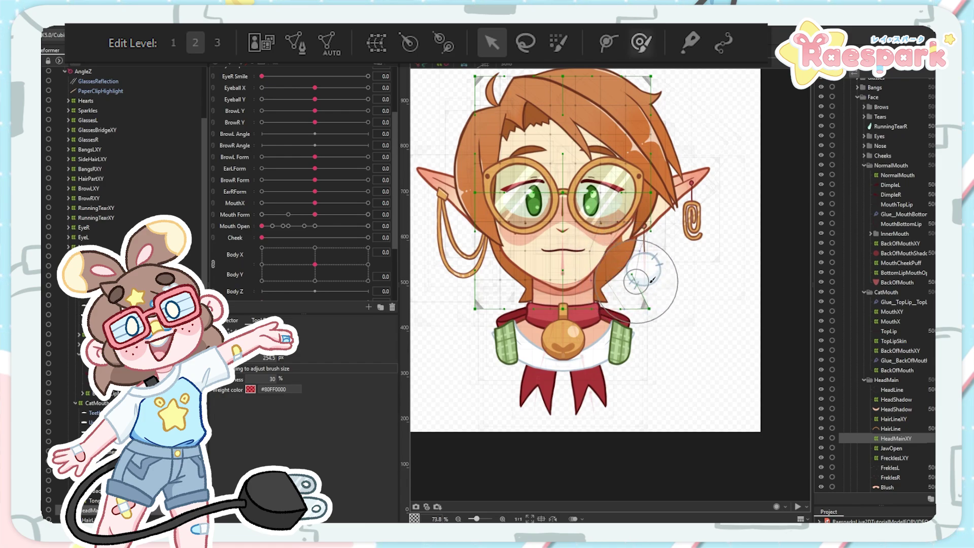
key(b)
mouse_move(686, 271)
mouse_down()
mouse_move(686, 285)
mouse_move(615, 282)
mouse_move(617, 268)
mouse_up()
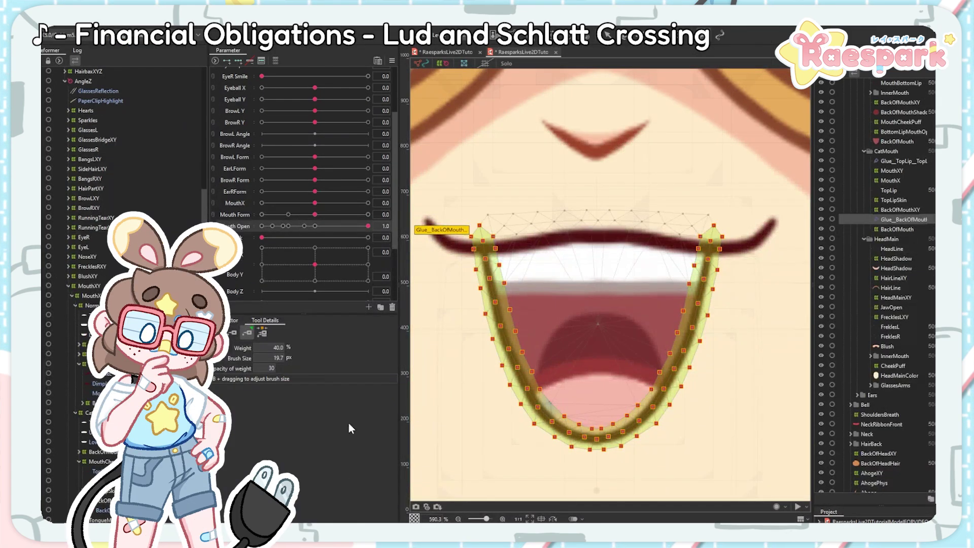
Paint glue weights along the back-of-mouth outline with a 40% weight, switching the weight brush mode between strokes
mouse_move(471, 243)
mouse_down()
mouse_move(468, 279)
mouse_move(529, 337)
mouse_move(578, 420)
mouse_move(550, 413)
mouse_move(583, 457)
mouse_move(641, 461)
mouse_move(687, 395)
mouse_move(629, 392)
mouse_move(660, 363)
mouse_move(650, 255)
mouse_move(696, 256)
mouse_move(690, 320)
mouse_up()
click(248, 334)
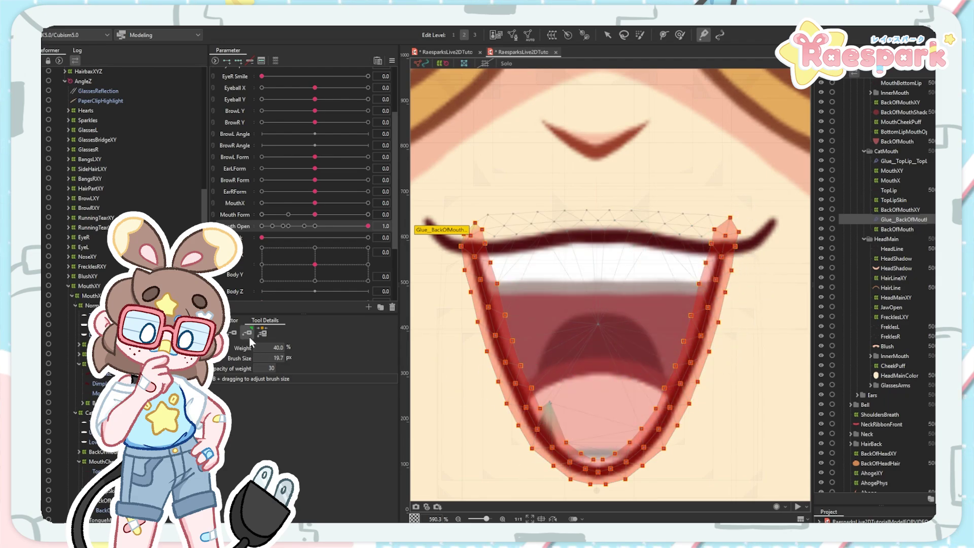
mouse_move(573, 207)
mouse_down()
mouse_move(515, 222)
mouse_move(543, 255)
mouse_move(564, 260)
mouse_move(538, 305)
mouse_move(568, 308)
mouse_move(586, 330)
mouse_move(561, 348)
mouse_move(557, 366)
mouse_move(600, 389)
mouse_move(575, 413)
mouse_move(606, 445)
mouse_move(659, 448)
mouse_move(688, 422)
mouse_move(565, 398)
mouse_move(524, 360)
mouse_up()
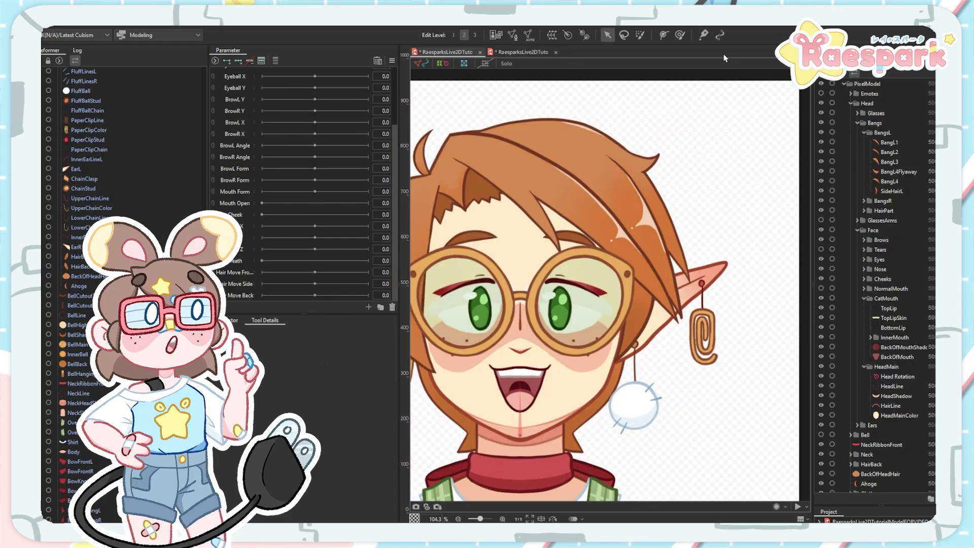
Draw a closed ring and a second curved shape with the Art Path tool in the empty canvas area above the ear
click(720, 35)
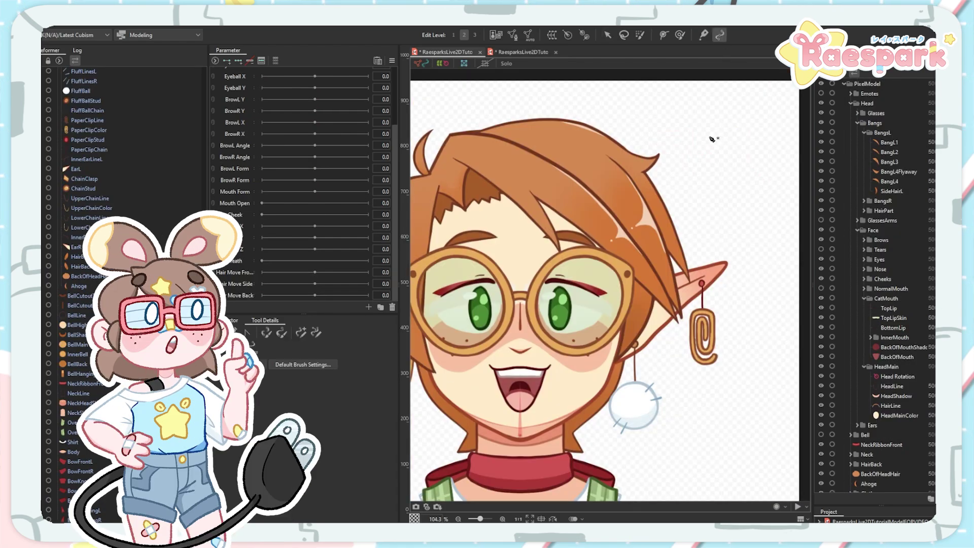
click(742, 118)
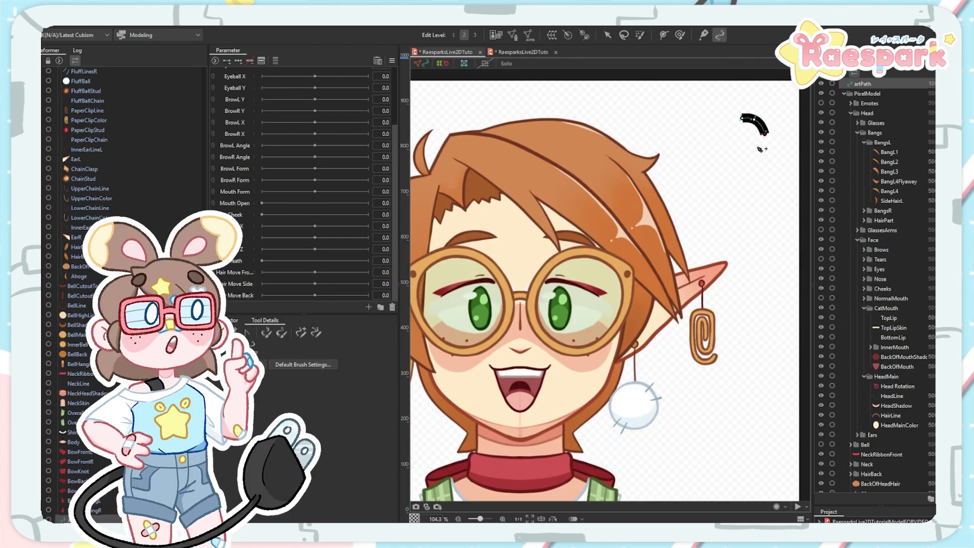
click(734, 122)
click(679, 118)
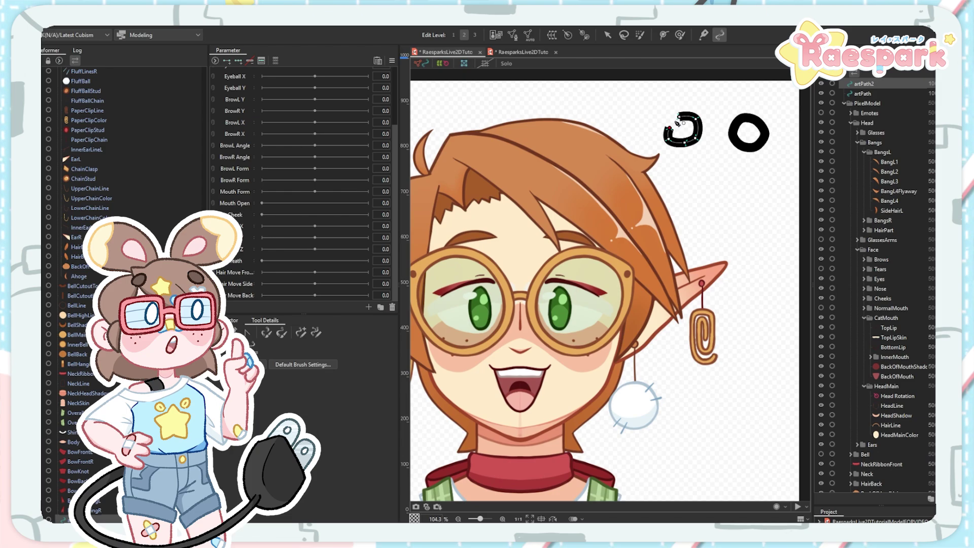
click(689, 169)
drag(644, 127, 666, 180)
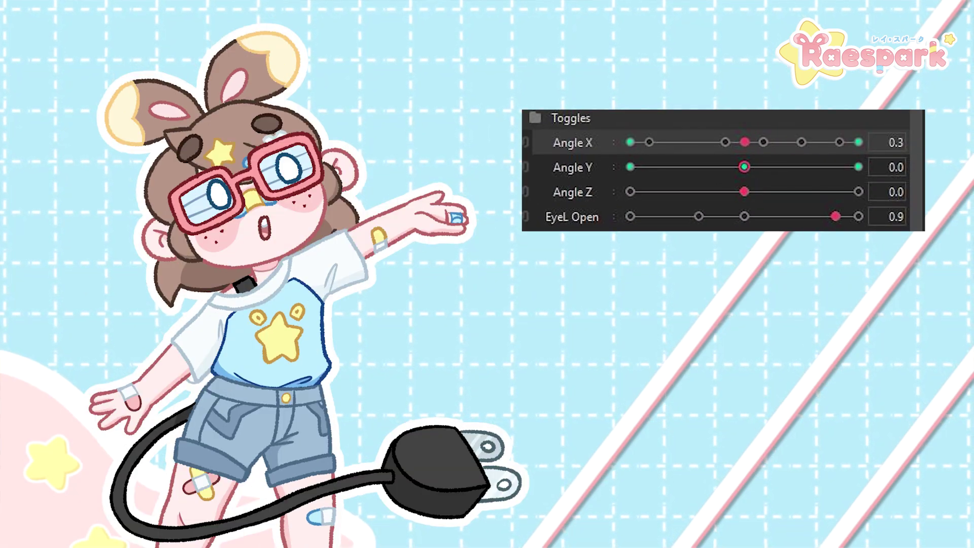
Preview the model's head and eye movement by moving the Angle X, Angle Y, Angle Z and EyeL Open parameters
drag(735, 135, 732, 167)
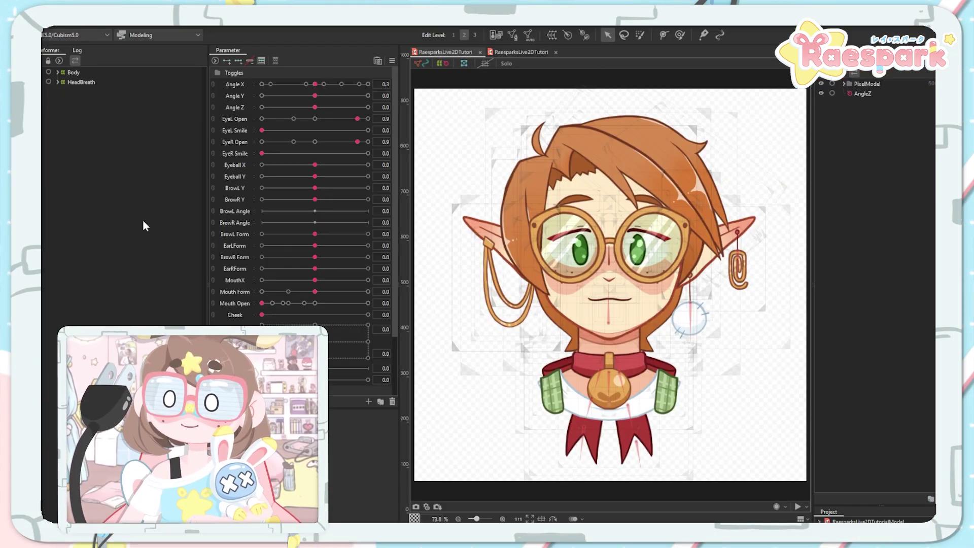
drag(315, 85, 369, 130)
drag(268, 147, 318, 162)
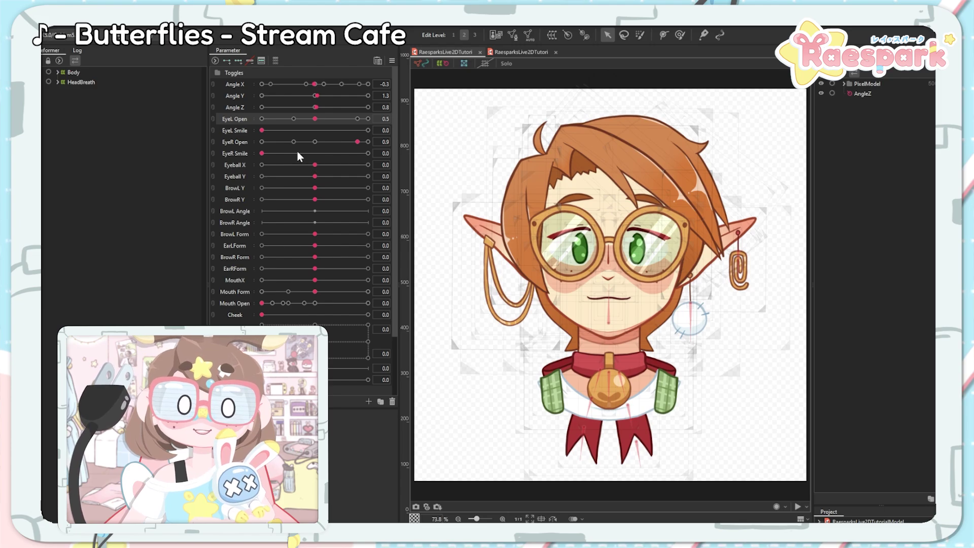
Preview the eyelid movement by moving the EyeL Open, EyeR Open, EyeL Smile and EyeR Smile parameters
drag(356, 122, 281, 137)
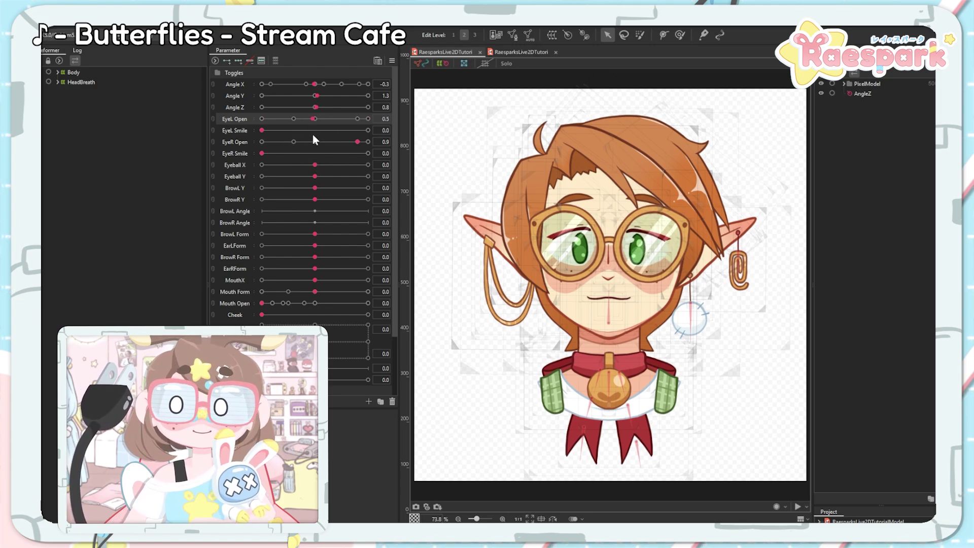
drag(341, 145, 291, 149)
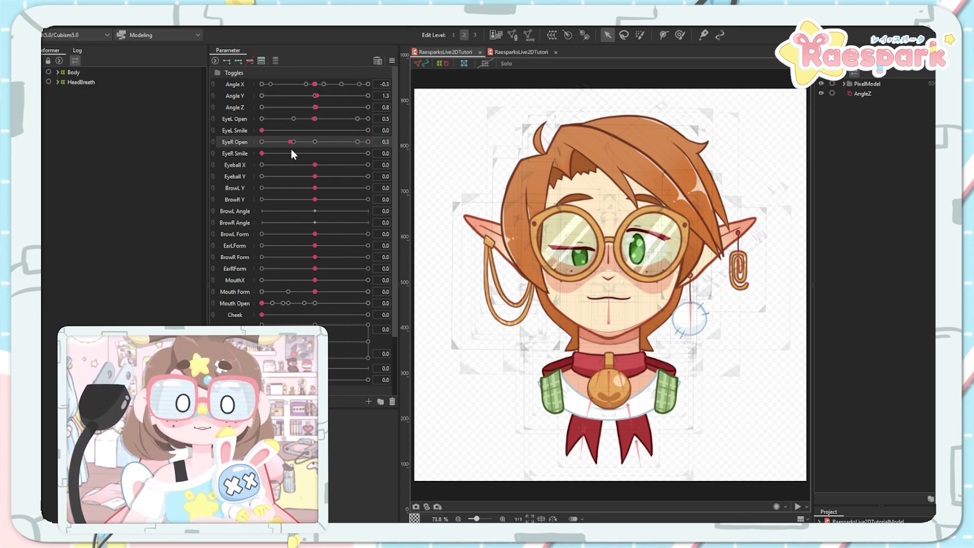
drag(406, 157, 219, 165)
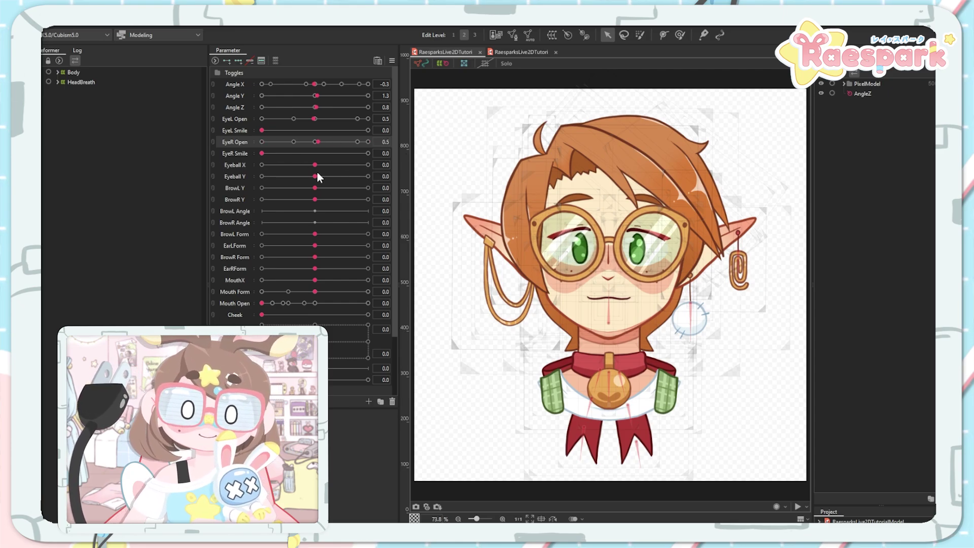
drag(315, 118, 374, 122)
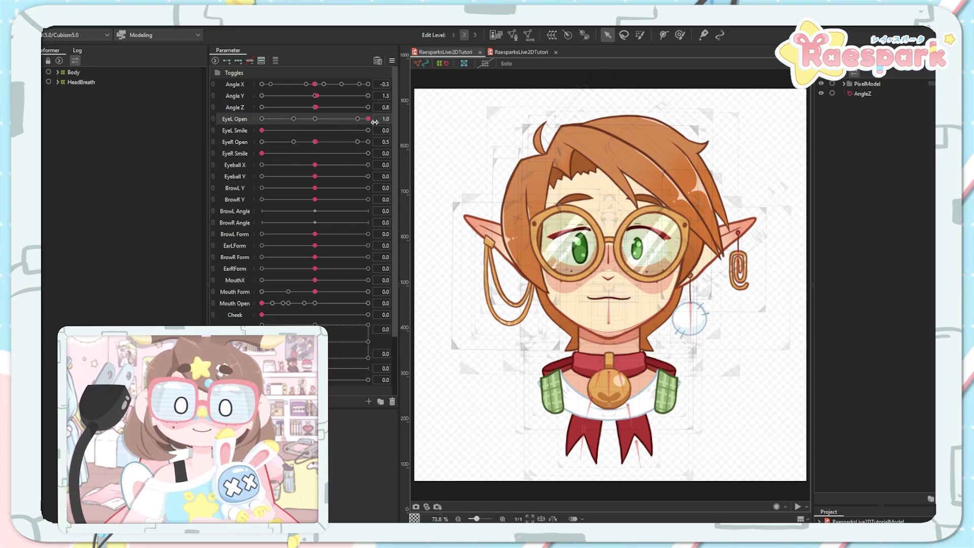
drag(261, 130, 369, 152)
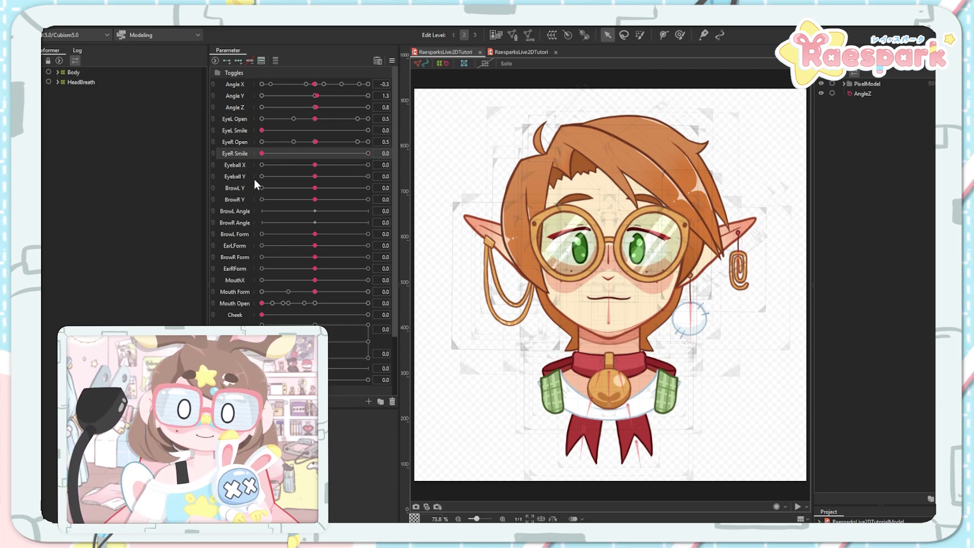
Preview the gaze and mouth shapes by moving the Eyeball X, Eyeball Y, Mouth Form and Mouth Open parameters
click(315, 165)
drag(316, 165, 315, 200)
click(314, 176)
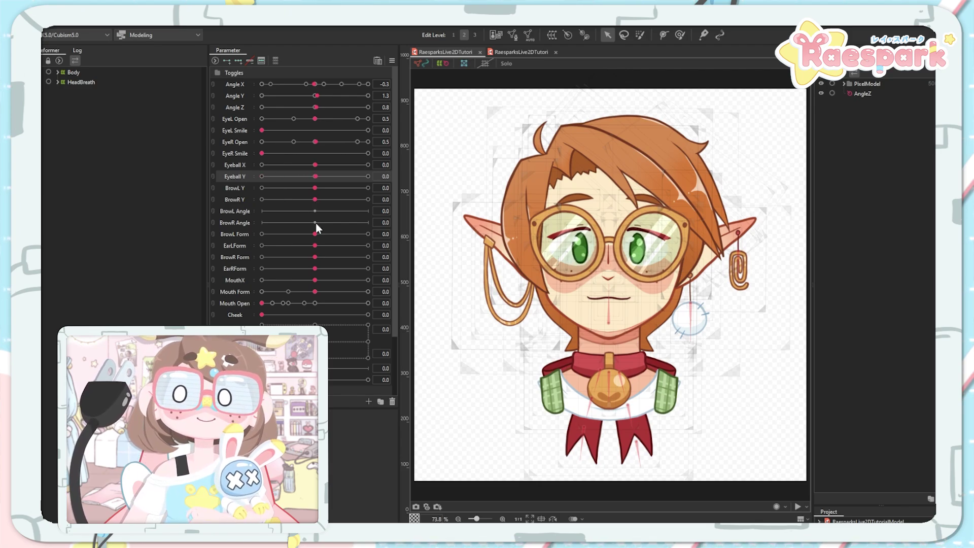
drag(314, 291, 386, 282)
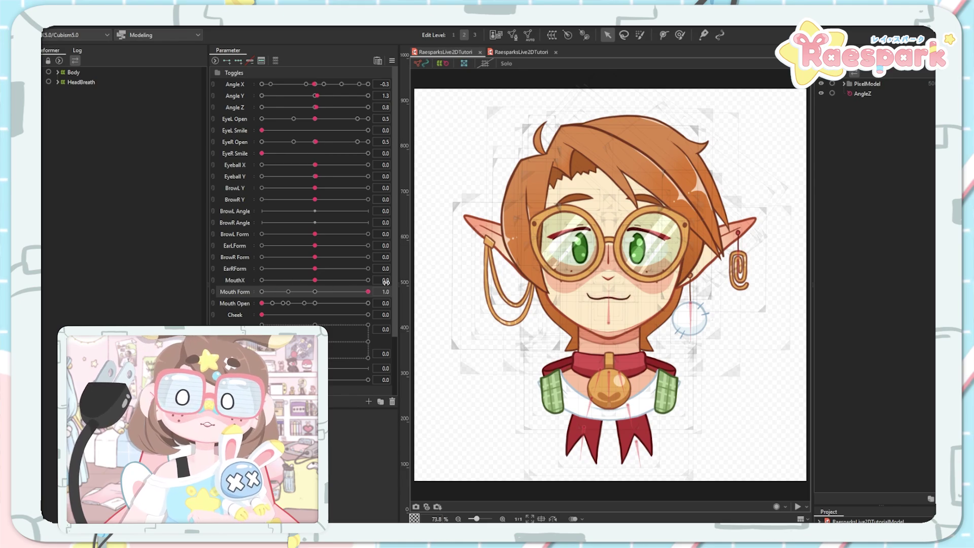
drag(241, 293, 398, 283)
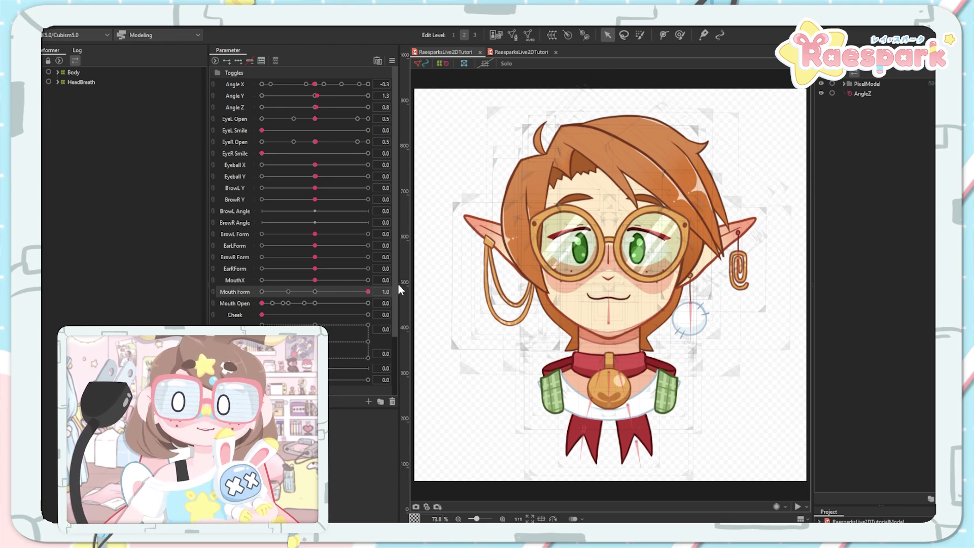
drag(262, 302, 241, 310)
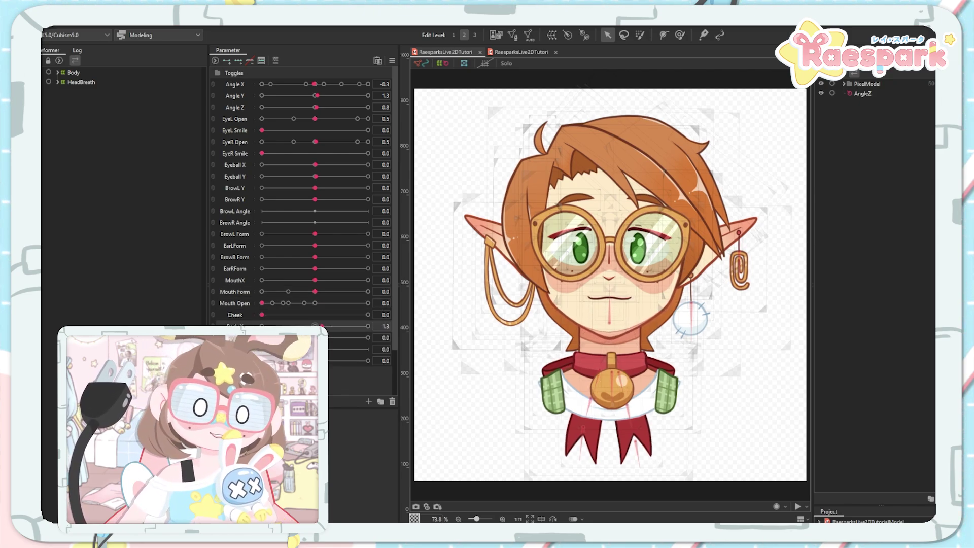
Preview the torso movement by moving the Body and Breath parameters
drag(321, 326, 314, 349)
scroll(325, 349, down, 2)
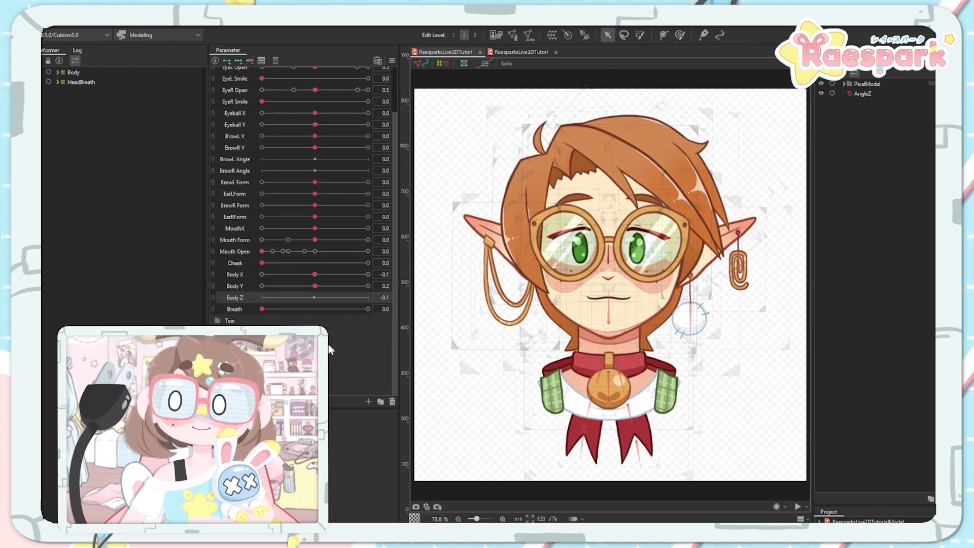
drag(270, 311, 200, 319)
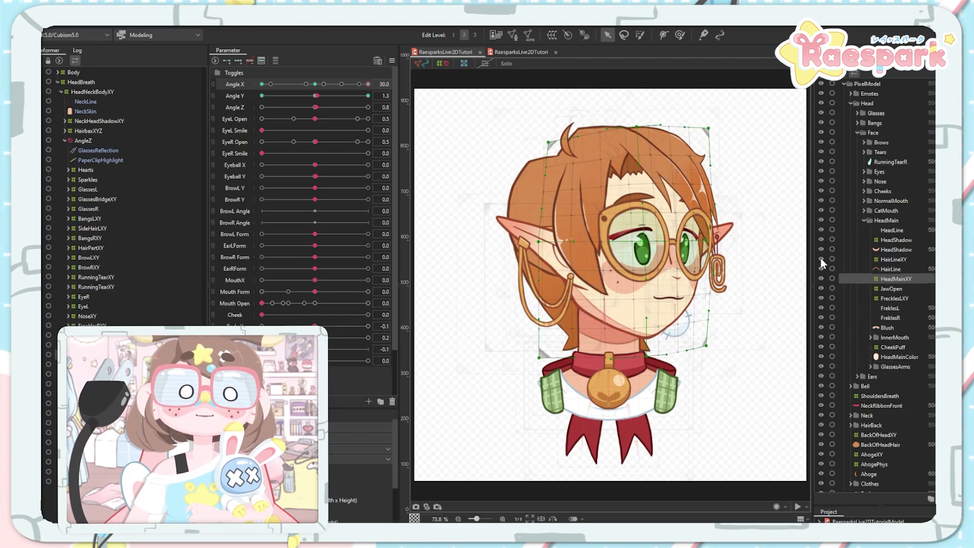
Adjust the upper corner of the HeadMainXY warp deformer at Angle X 30 and check it across the Angle X range
scroll(676, 243, up, 3)
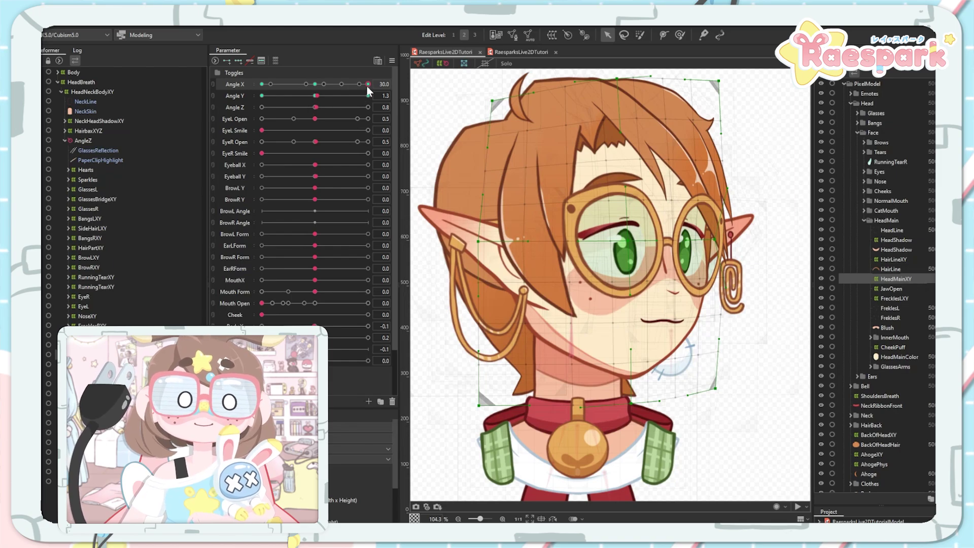
click(500, 103)
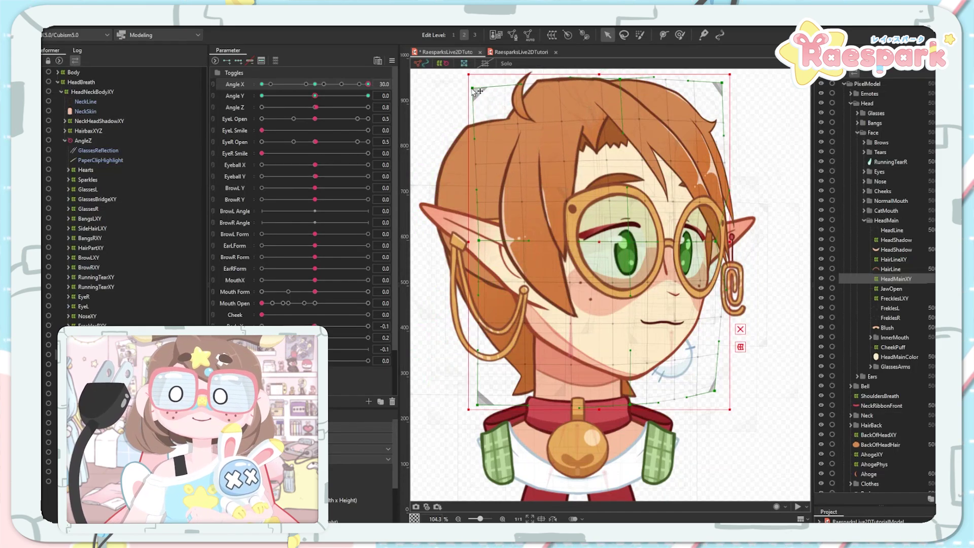
drag(472, 89, 494, 100)
drag(368, 84, 274, 86)
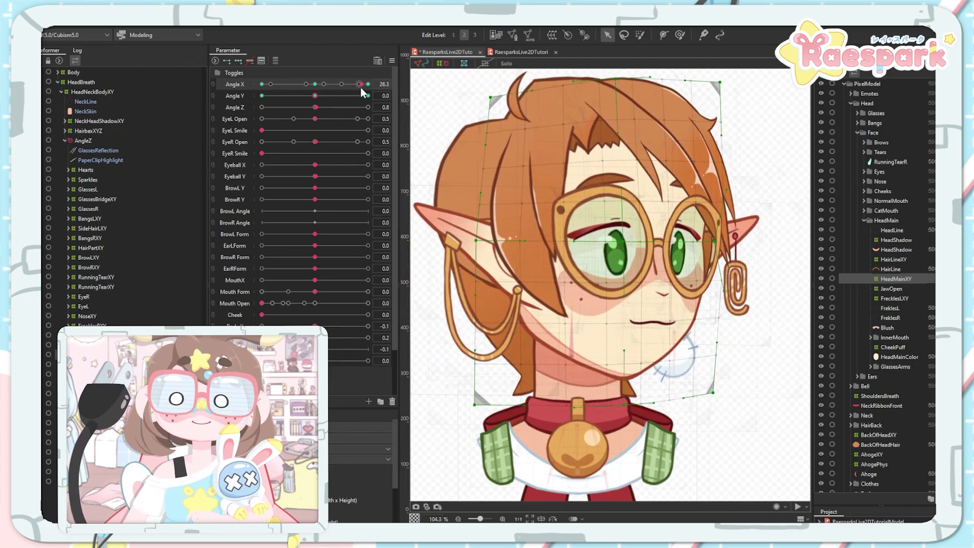
drag(279, 84, 312, 89)
drag(335, 84, 372, 84)
Reset all parameters to their default values, moving Angle X off zero in between to demonstrate the reset again
right_click(335, 54)
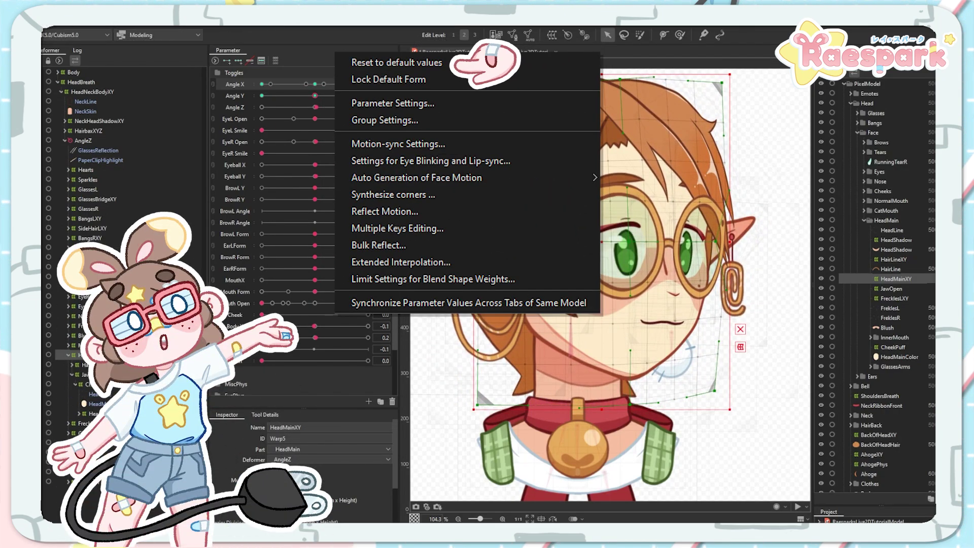
click(406, 62)
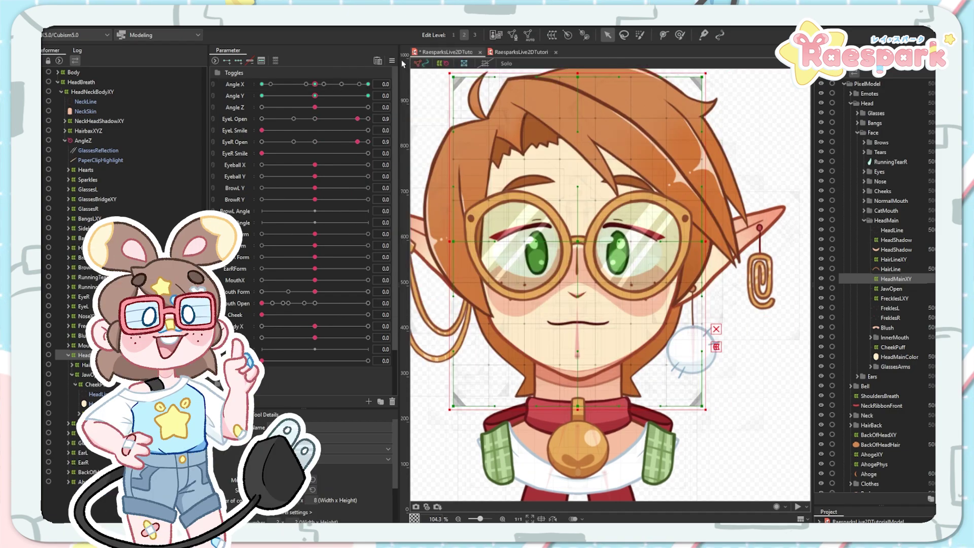
click(393, 61)
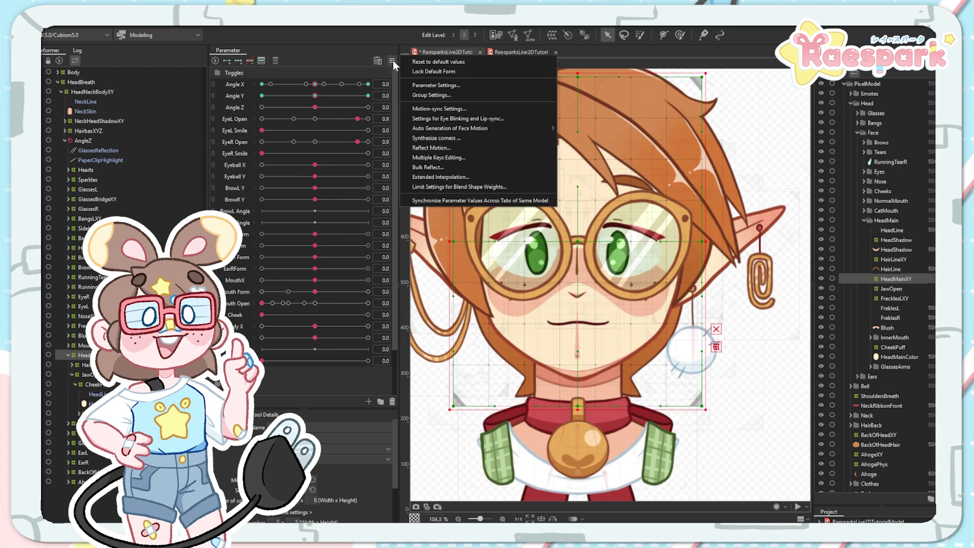
double_click(316, 85)
drag(317, 85, 349, 84)
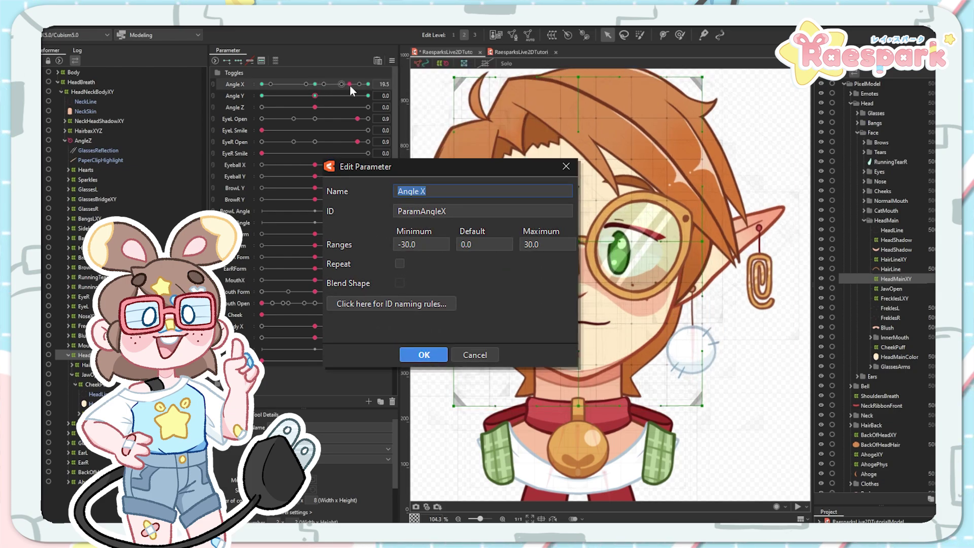
click(390, 61)
click(446, 61)
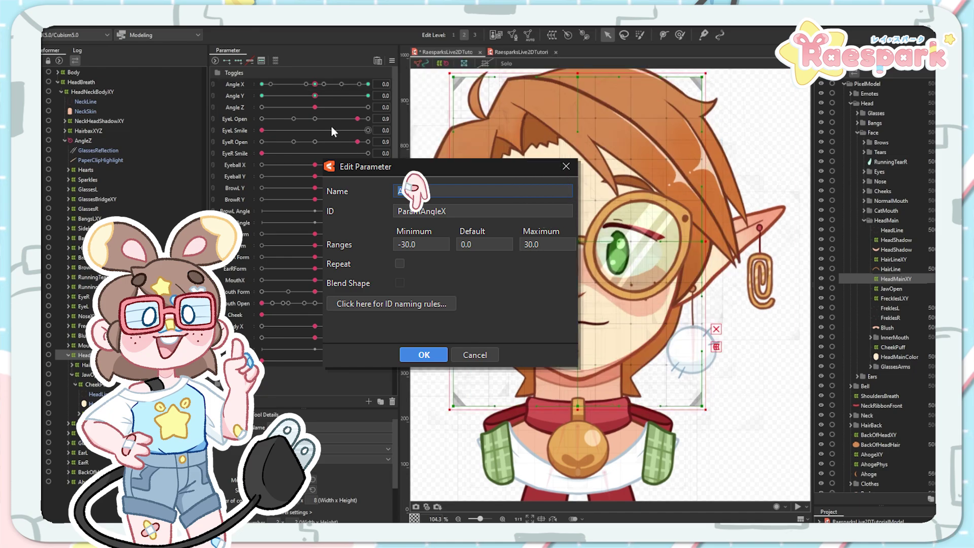
Try Lock Default Form by nudging the centre point of HeadMainXY at the default pose, and undo the nudge
click(391, 60)
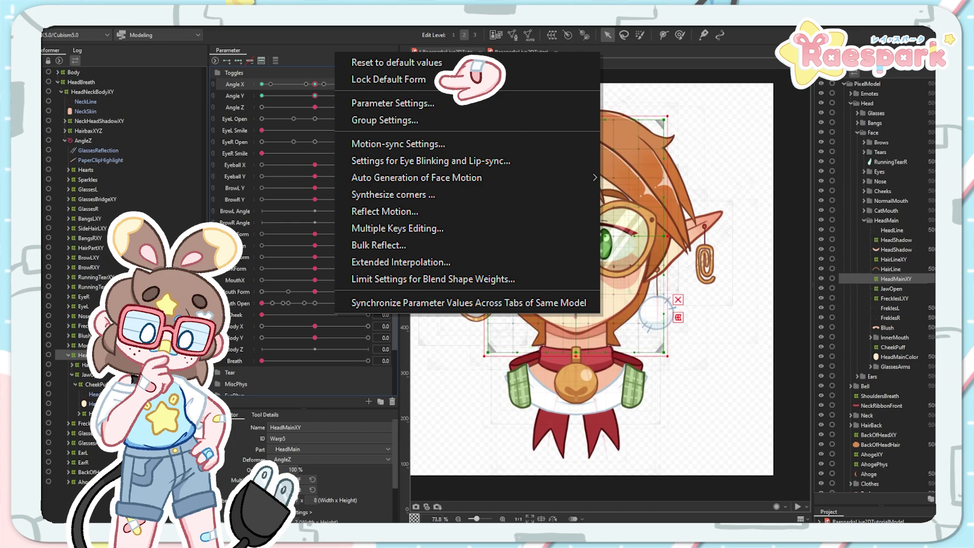
click(389, 79)
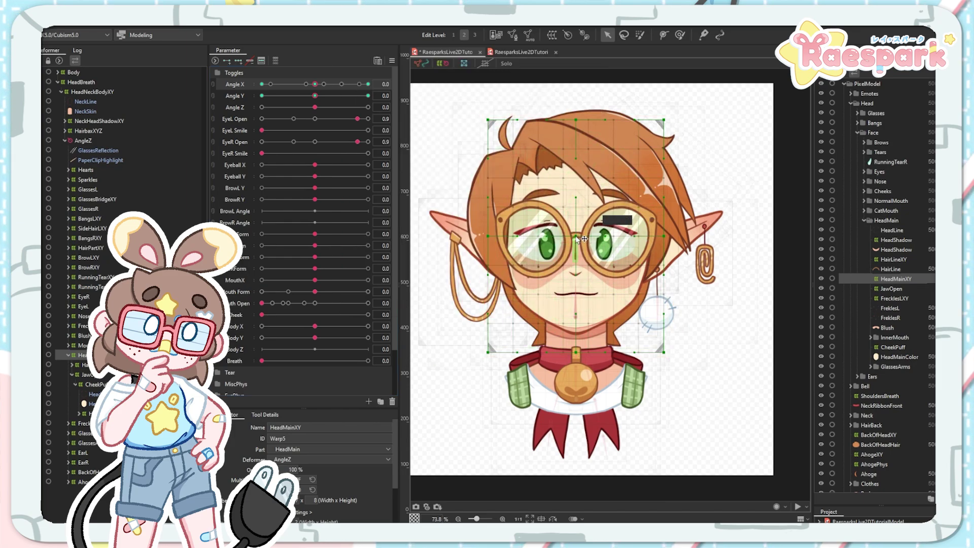
mouse_move(576, 237)
mouse_down()
mouse_move(623, 234)
mouse_move(576, 240)
mouse_up()
click(395, 62)
click(408, 72)
key(ctrl+z)
click(392, 61)
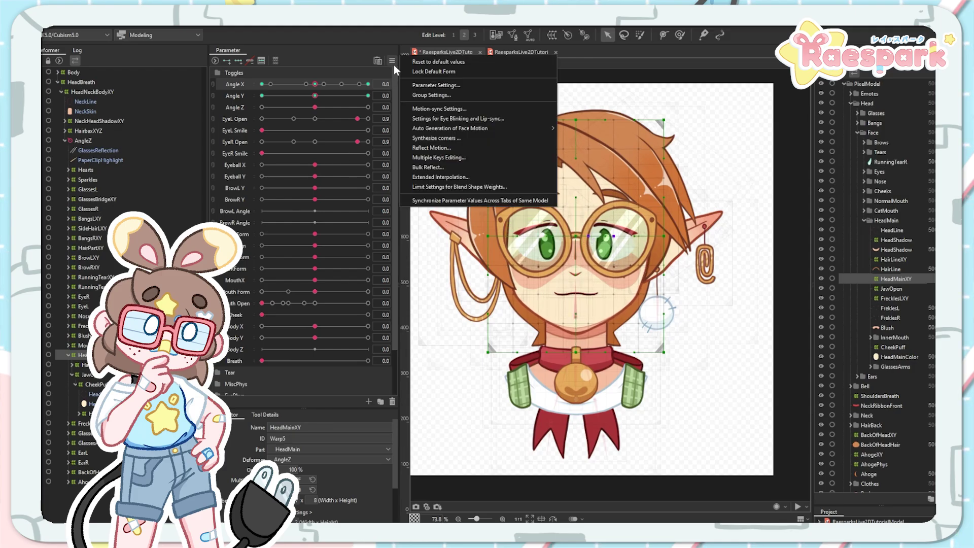
click(409, 83)
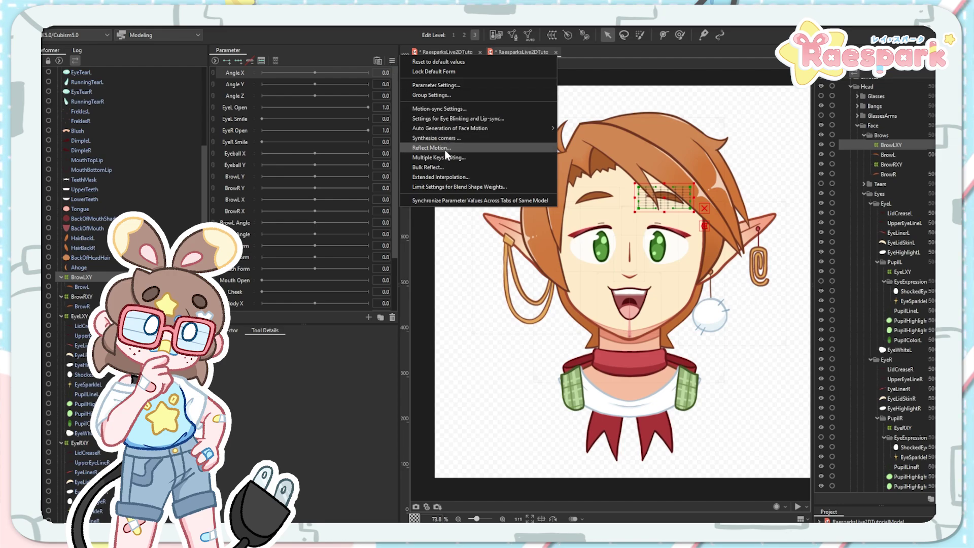
Run Auto Generation of Face Motion with HeadXY as the face deformer for Angle X and Angle Y, and preview the head turning
mouse_move(448, 131)
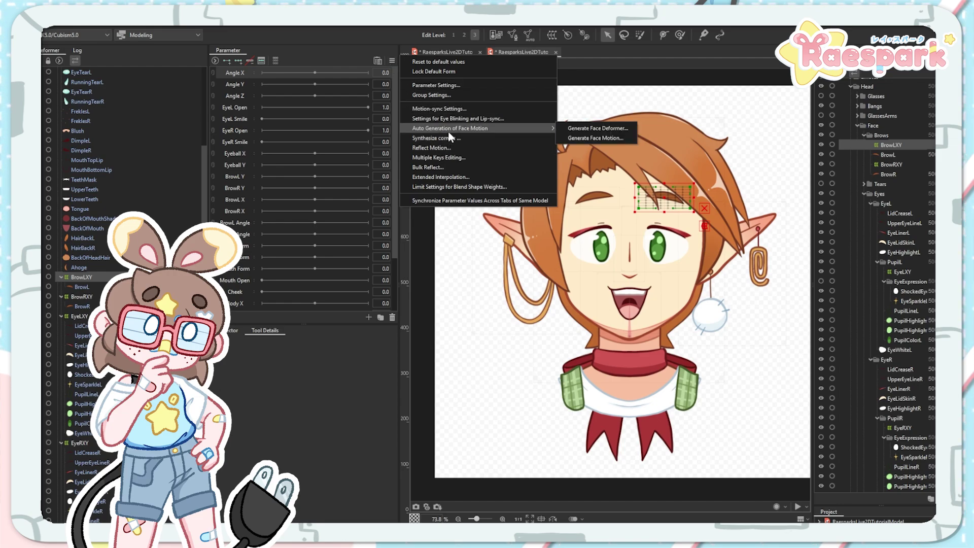
click(574, 134)
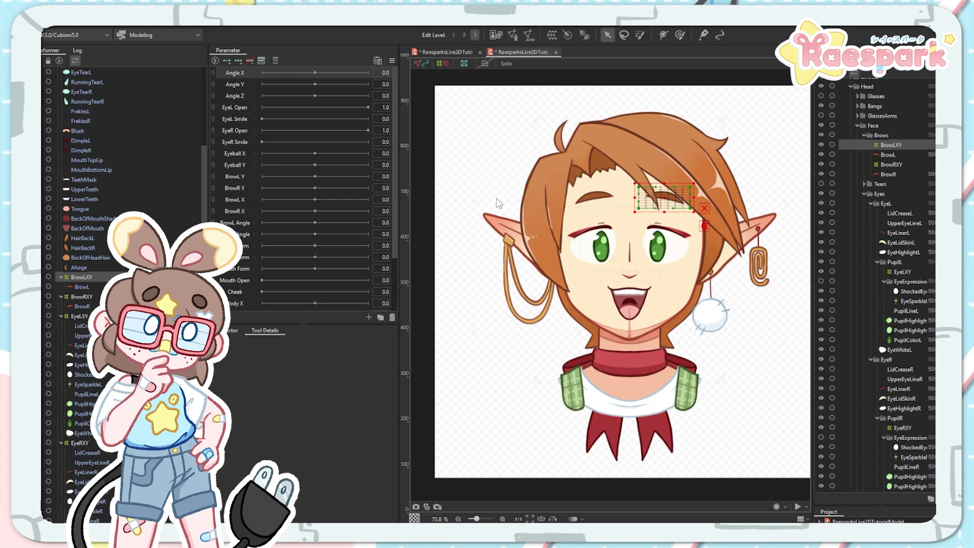
click(451, 143)
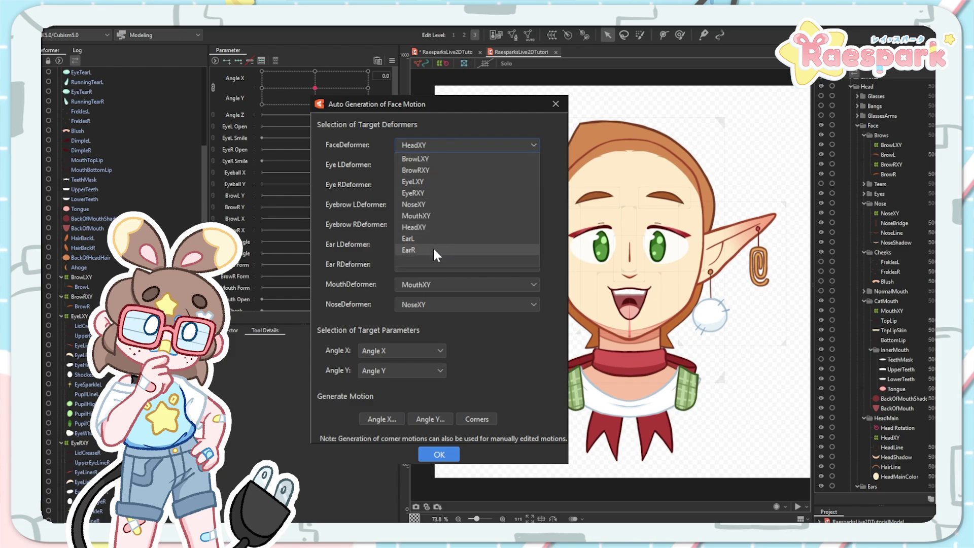
click(437, 148)
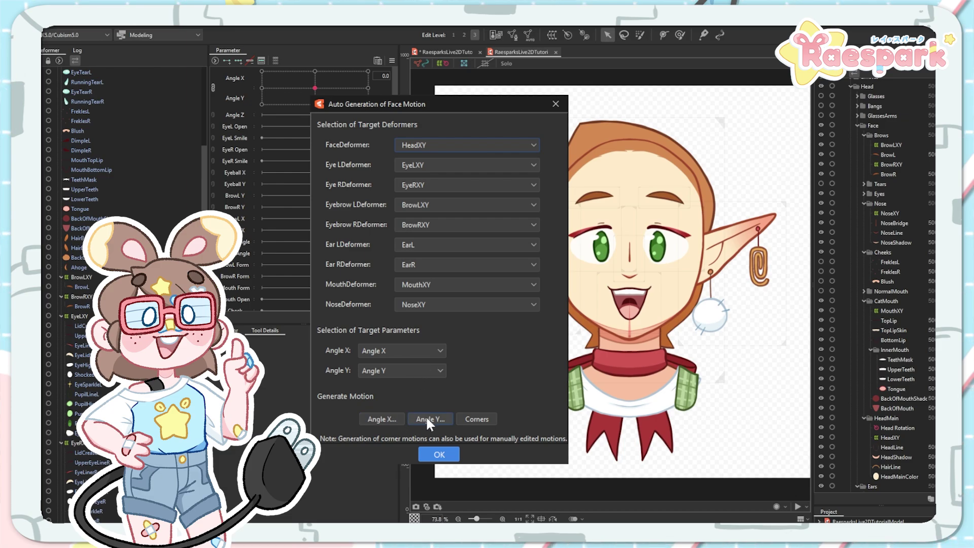
click(439, 454)
drag(315, 88, 304, 127)
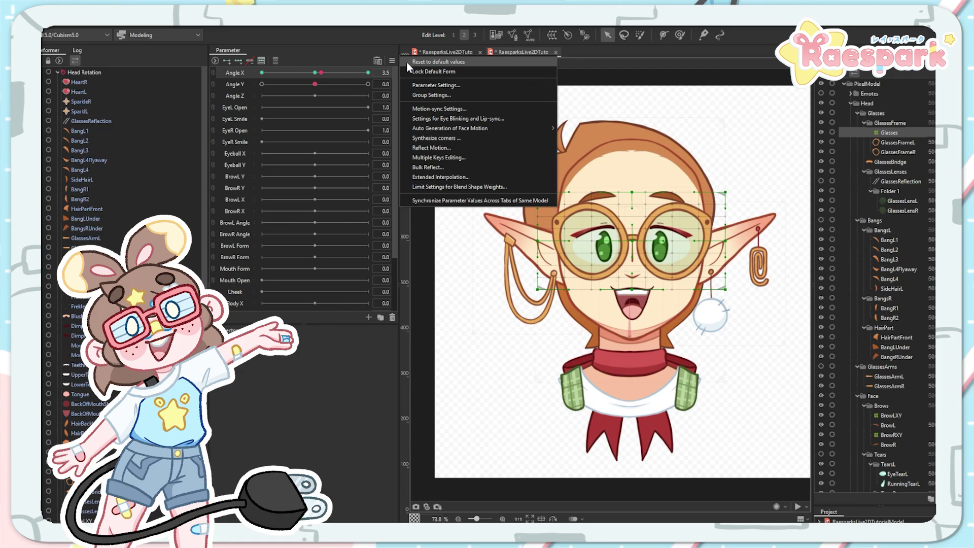
Add three Angle Y keys to the Glasses deformer from the default pose and move the glasses upward at Angle Y 30
click(408, 63)
click(235, 84)
click(238, 61)
drag(315, 85, 368, 84)
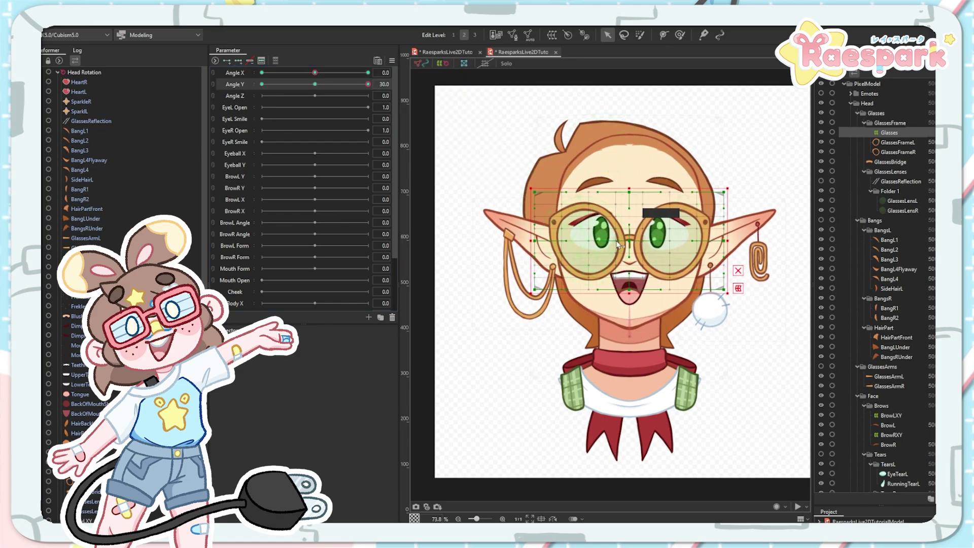
drag(628, 241, 625, 227)
Move the glasses downward at Angle Y -30, fine-tune their height against the face, and return Angle Y to 0
drag(304, 87, 262, 92)
drag(628, 240, 628, 260)
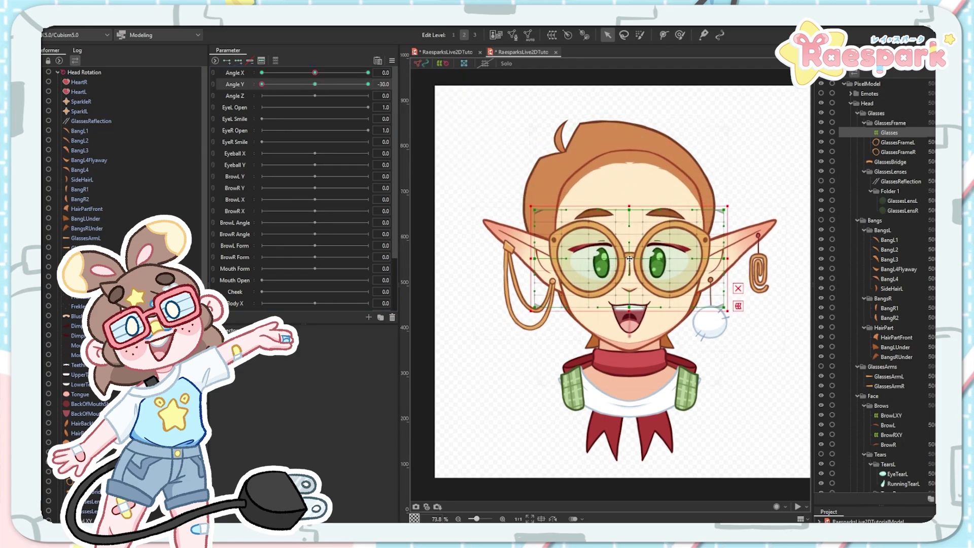
drag(629, 208, 629, 214)
drag(355, 85, 259, 122)
drag(629, 261, 629, 258)
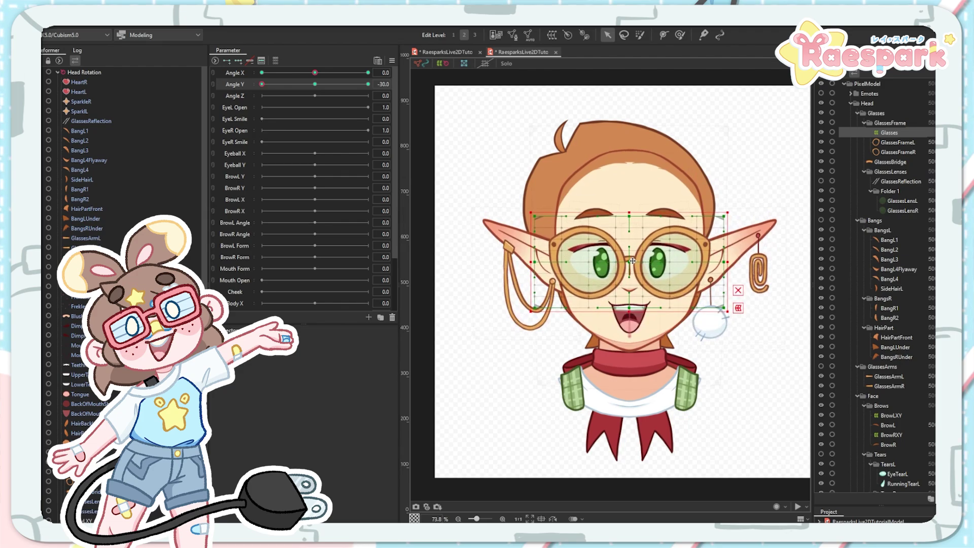
drag(263, 86, 232, 136)
drag(627, 256, 627, 254)
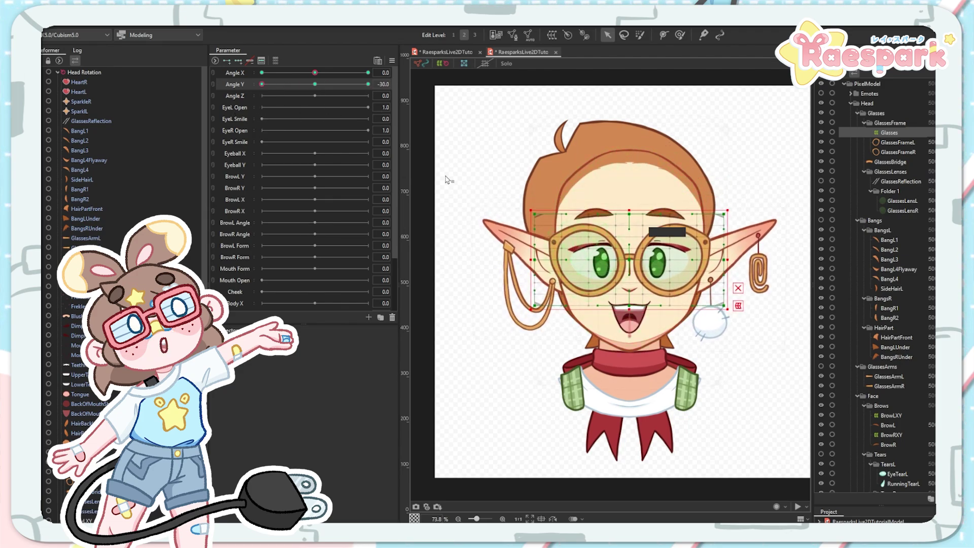
drag(264, 85, 227, 109)
click(314, 84)
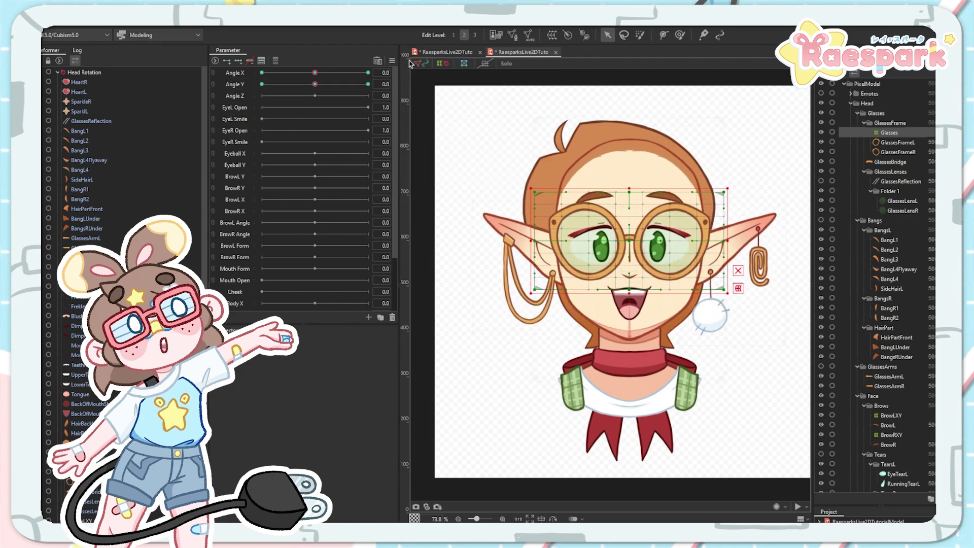
Synthesize all four corners of the Glasses deformer from Angle X and Angle Y, using the default value as reference
drag(308, 77, 414, 88)
click(391, 61)
click(413, 64)
click(391, 61)
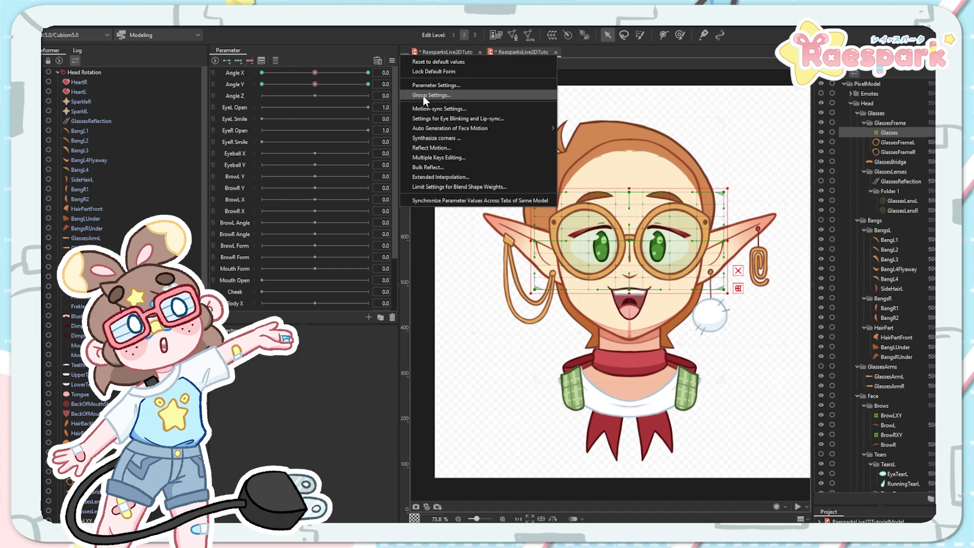
click(419, 139)
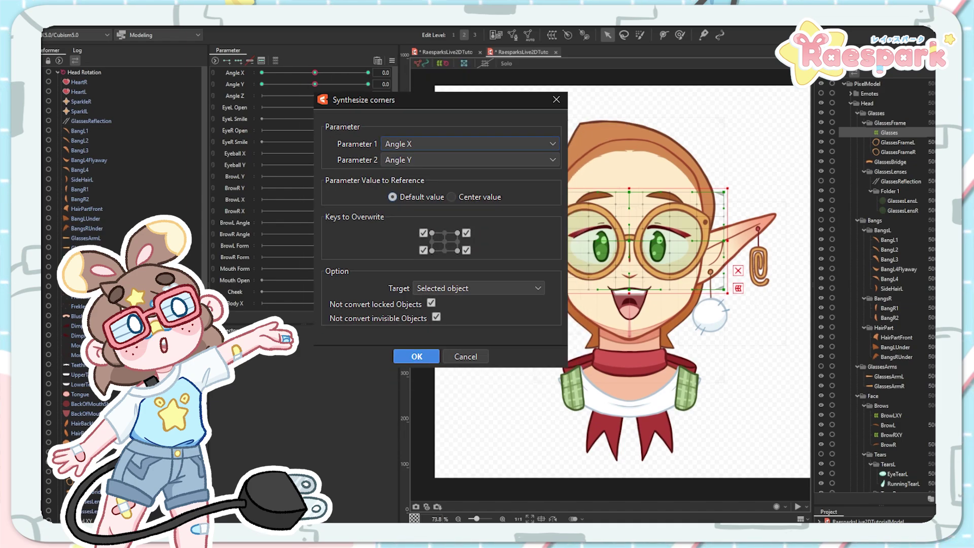
Preview the glasses across the combined Angle X and Angle Y positions, and reset the parameters to default values
mouse_move(318, 73)
mouse_down()
mouse_move(399, 81)
mouse_move(321, 84)
mouse_move(375, 85)
mouse_move(367, 73)
mouse_move(313, 76)
mouse_move(383, 75)
mouse_move(326, 75)
mouse_up()
click(392, 61)
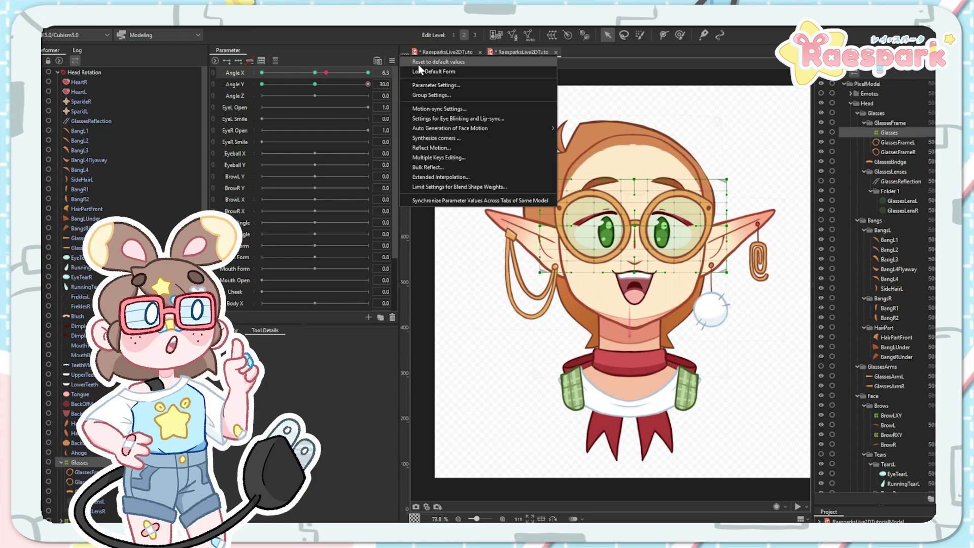
click(439, 62)
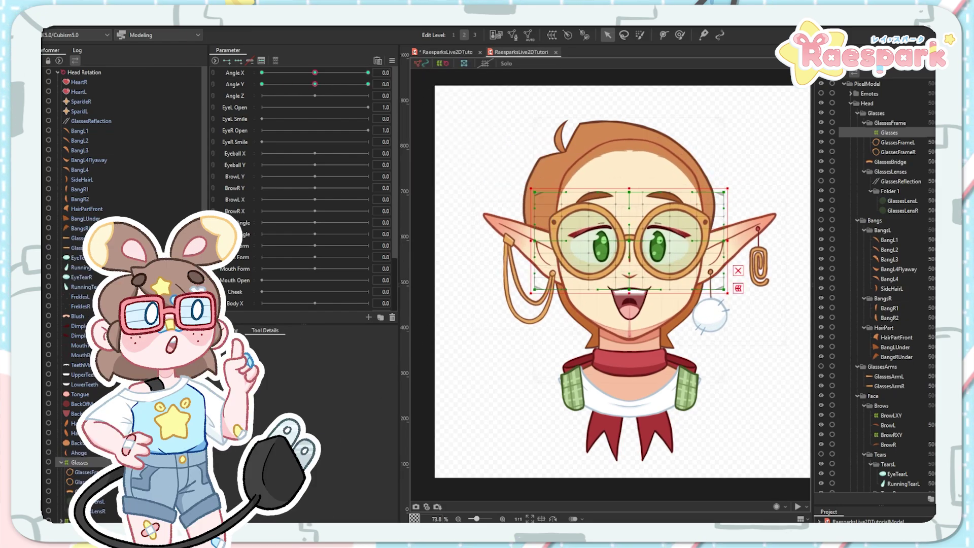
Add three Angle X keys to the Glasses deformer, shift it over the turned eyes at Angle X 30, and narrow its far side
click(238, 61)
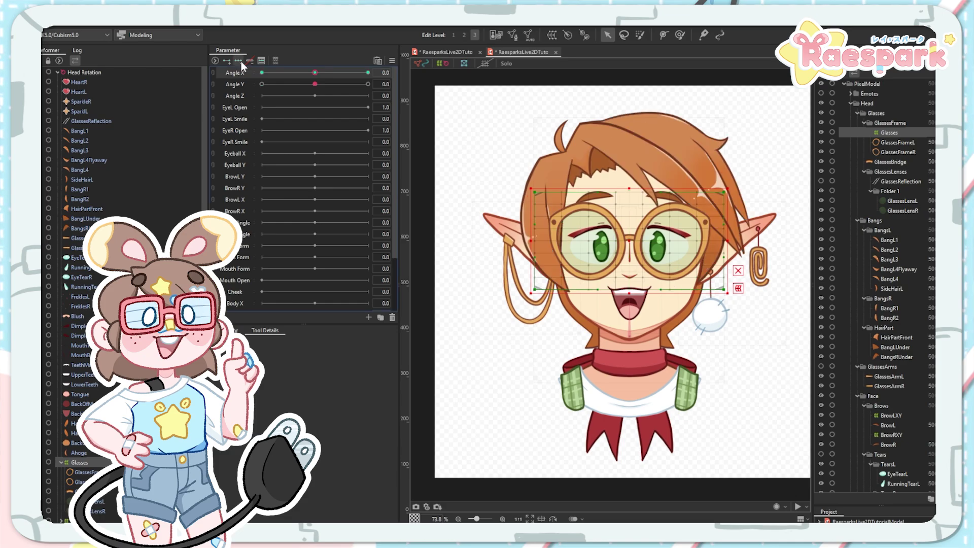
drag(315, 72, 368, 76)
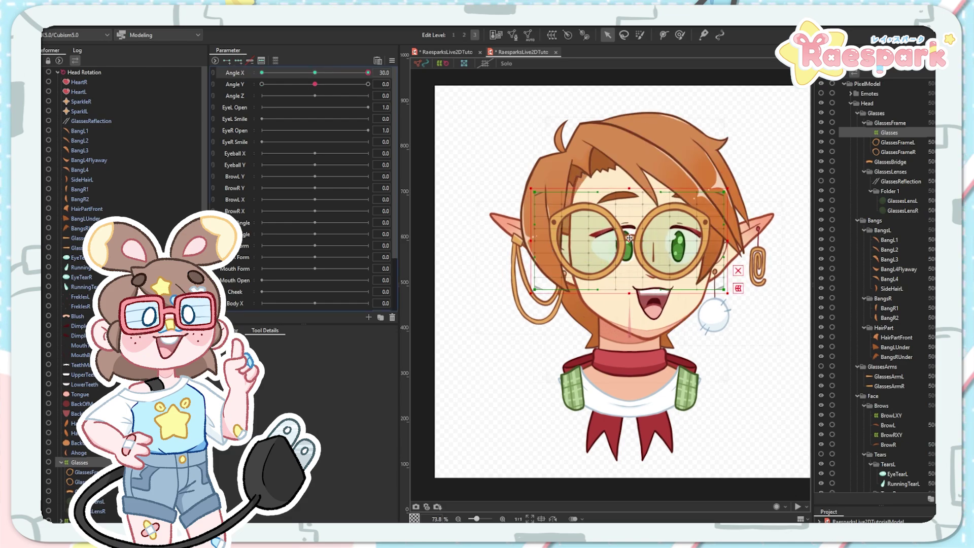
drag(630, 236, 655, 236)
drag(753, 240, 741, 241)
At edit level 2, shift the Glasses deformer's centre, upper-middle and lower-middle points slightly toward the turned side
key(2)
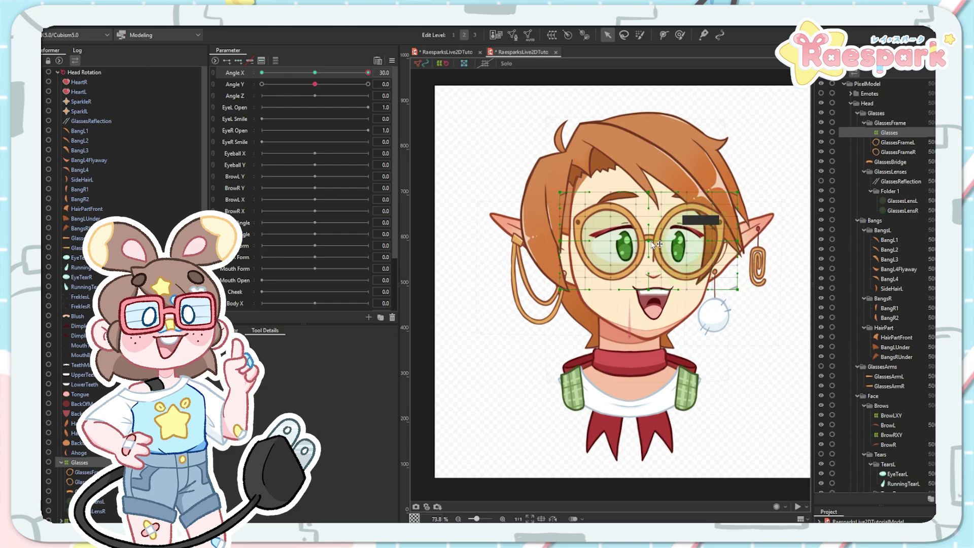
drag(660, 242, 661, 242)
drag(649, 192, 655, 193)
drag(650, 289, 655, 290)
Reflect the Glasses deformer's Angle X motion to the opposite side and preview the head turn
click(391, 60)
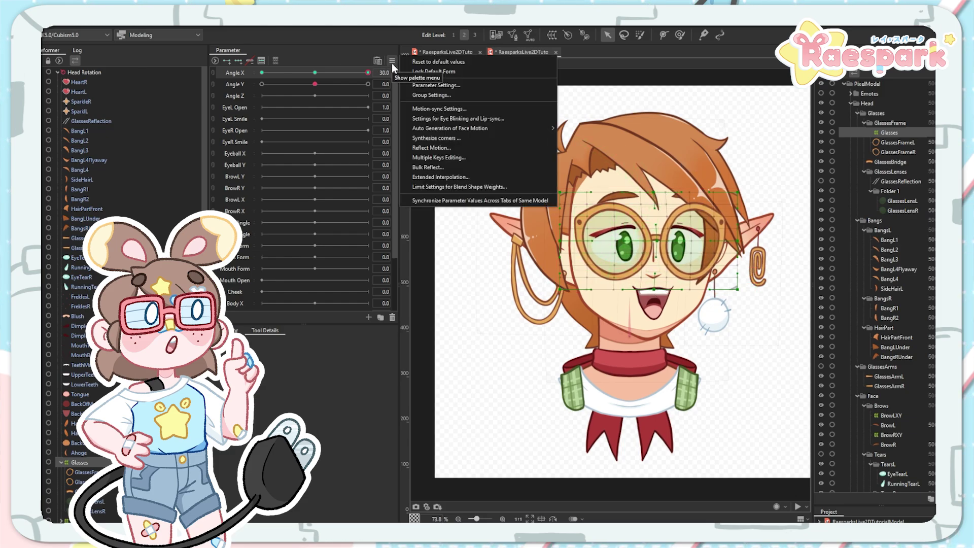
click(431, 148)
mouse_move(367, 73)
mouse_down()
mouse_move(241, 82)
mouse_move(369, 92)
mouse_move(287, 78)
mouse_move(377, 84)
mouse_up()
Run Bulk Reflect with all parameters selected
click(820, 220)
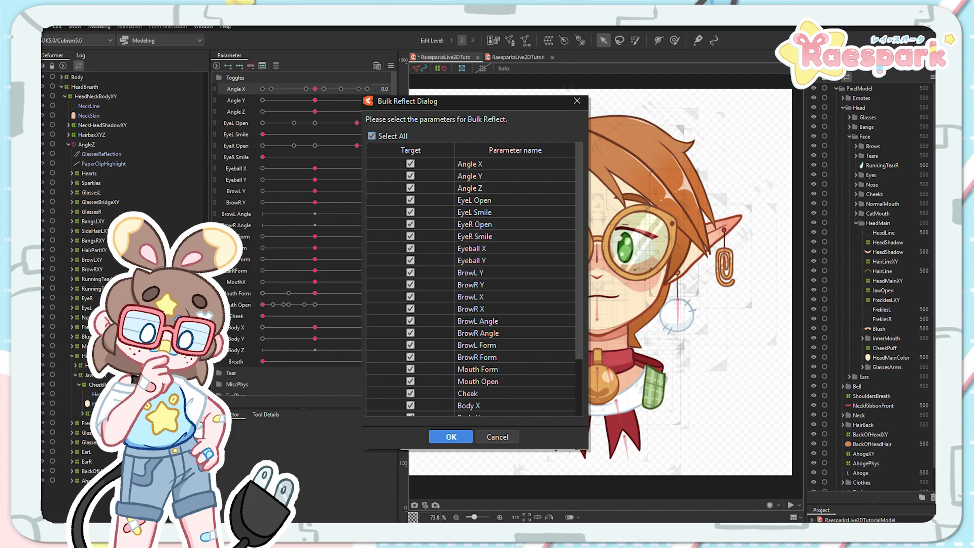
key(Return)
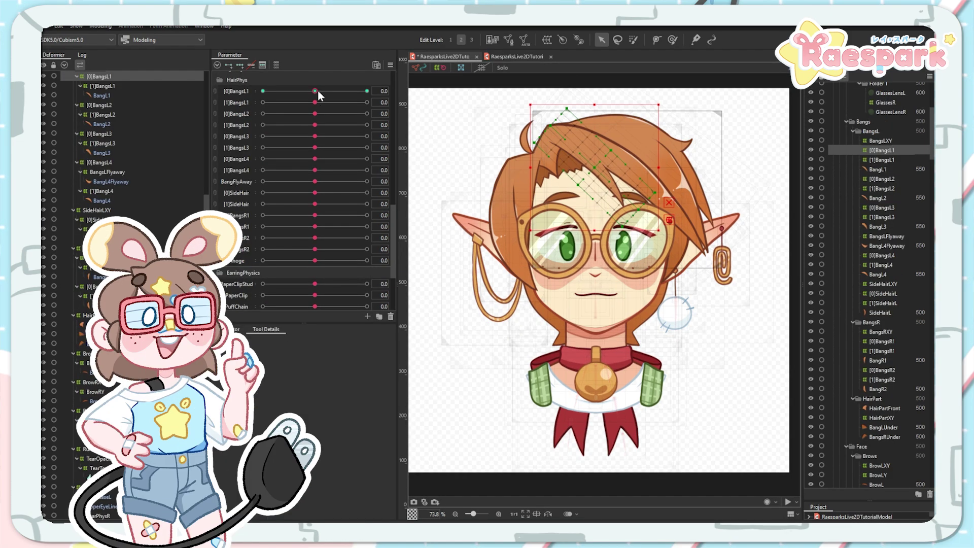
Apply Ellipse Interpolation with 10 points and scale 1.0 to the [0]BangsL1 parameter, and preview the bang's swing
drag(315, 91, 315, 133)
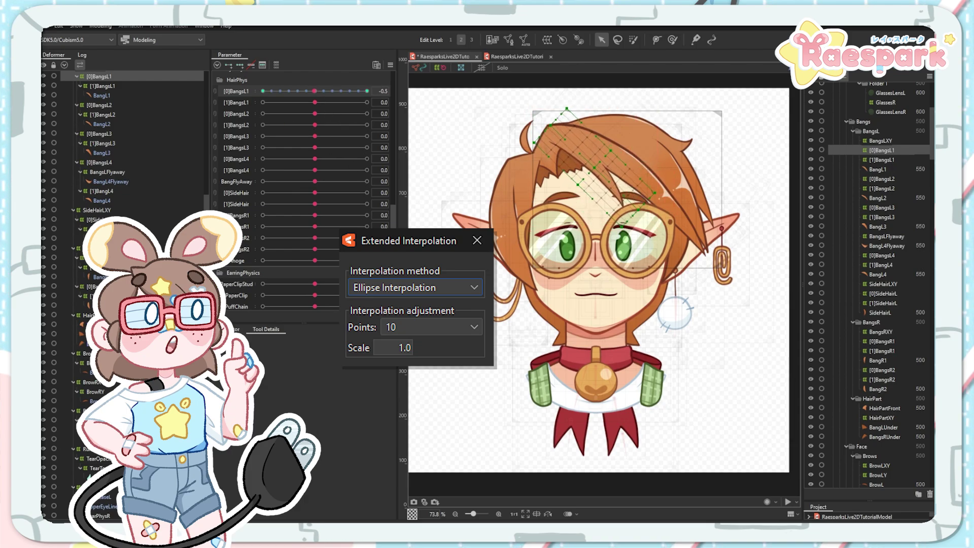
click(367, 91)
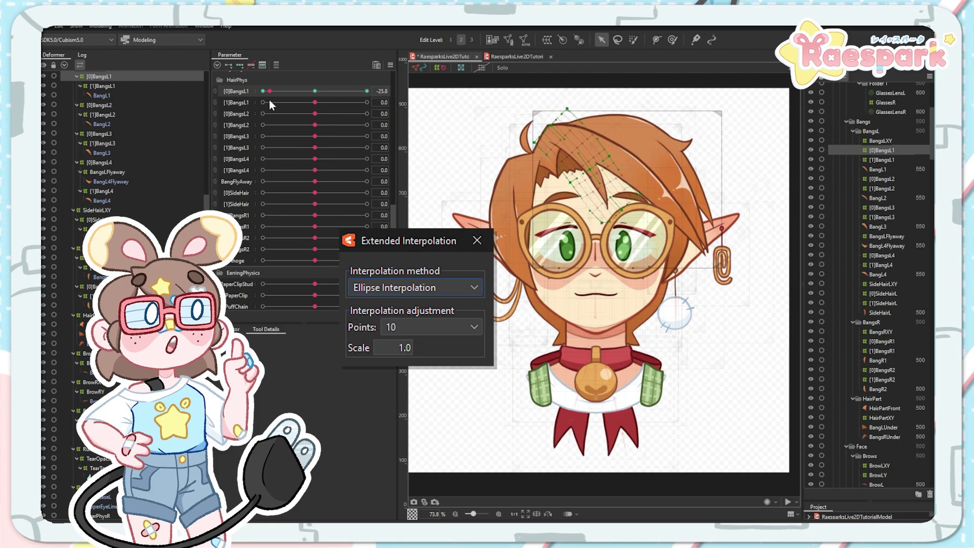
drag(377, 102, 316, 113)
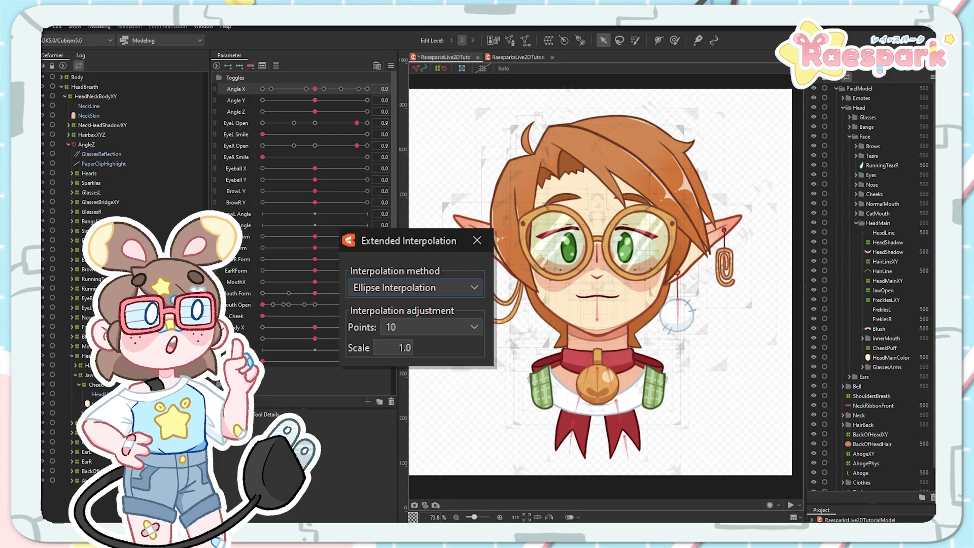
right_click(318, 89)
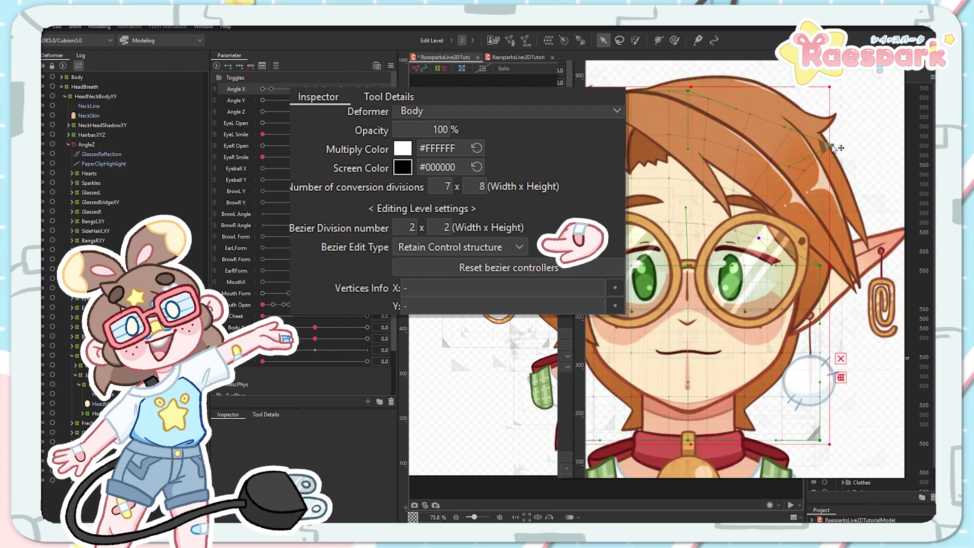
Try moving the head warp deformer's outer Bezier points inward with Retain Control structure, and undo the changes
drag(833, 146, 827, 145)
drag(819, 266, 818, 267)
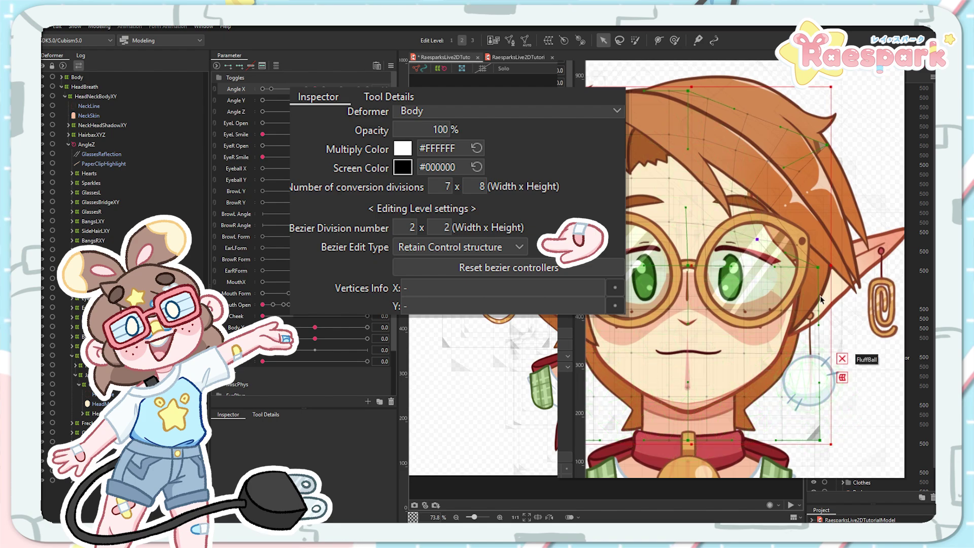
drag(818, 267, 824, 267)
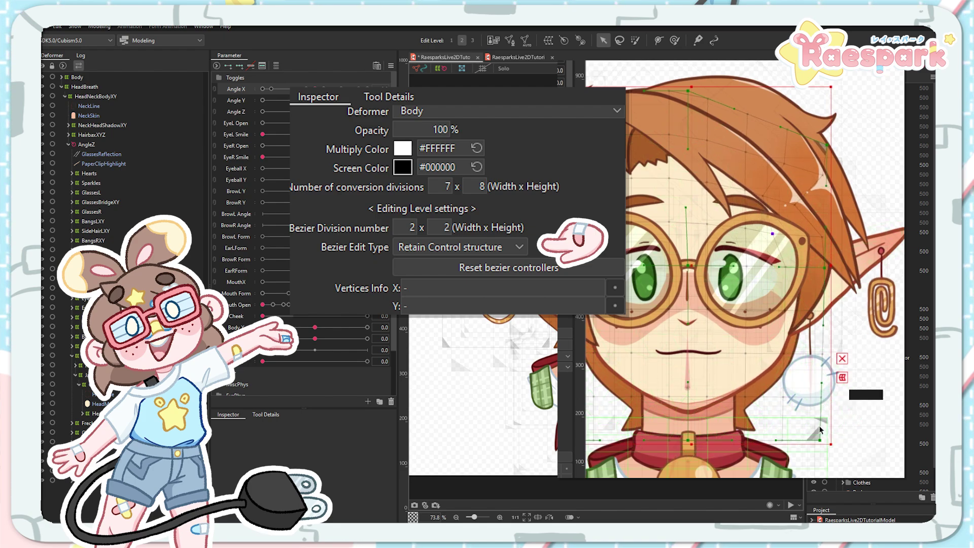
drag(820, 440, 819, 436)
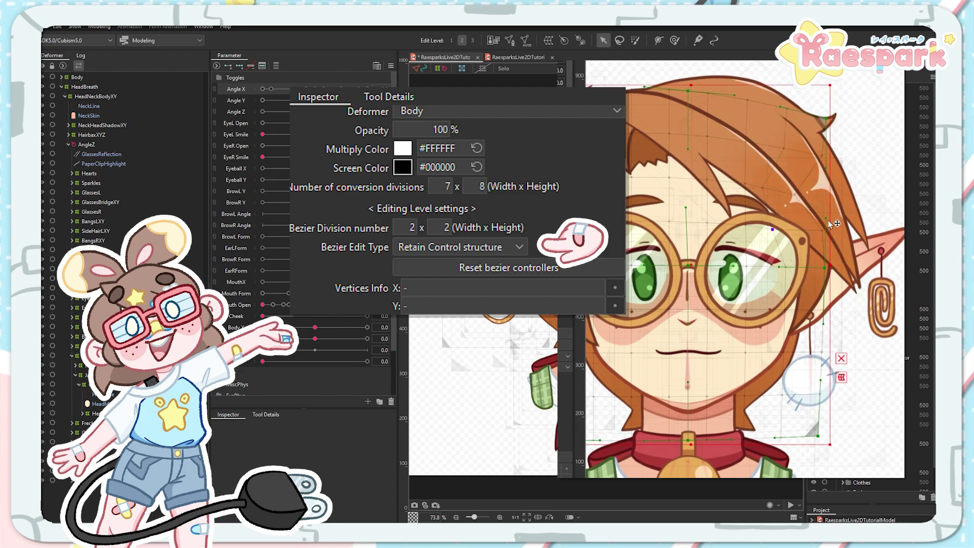
drag(818, 435, 814, 424)
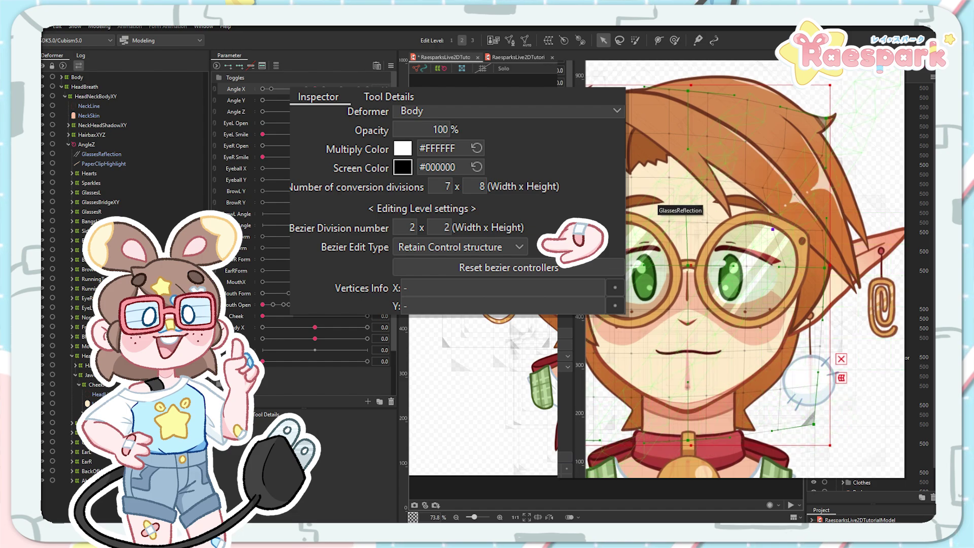
key(ctrl+z)
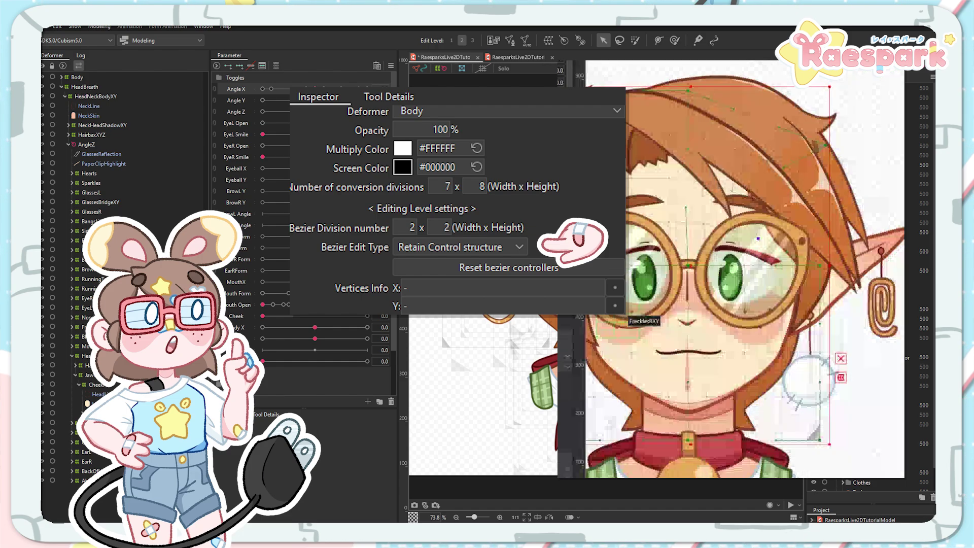
Pull the head warp deformer's upper outer Bezier point down and adjust the middle outer point along the face's side
drag(826, 118, 827, 145)
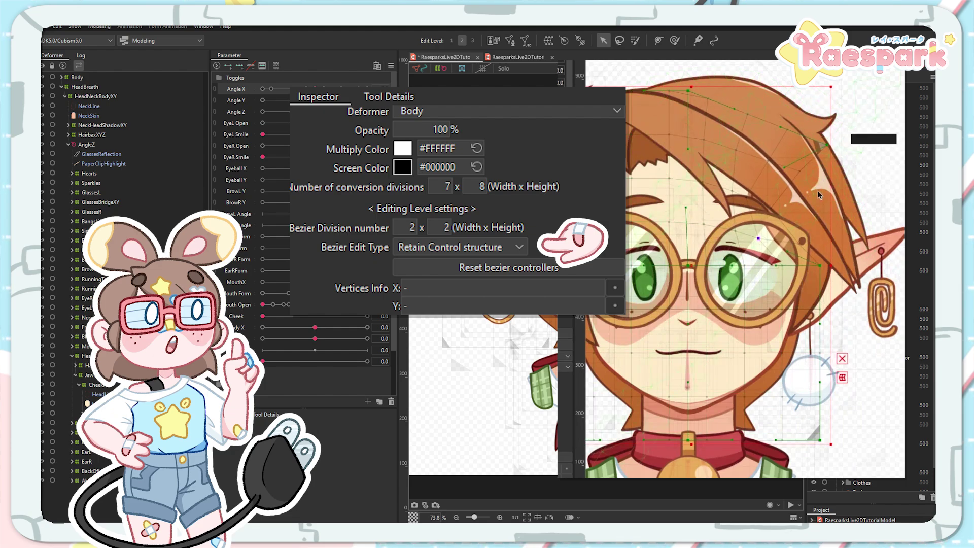
drag(821, 265, 818, 267)
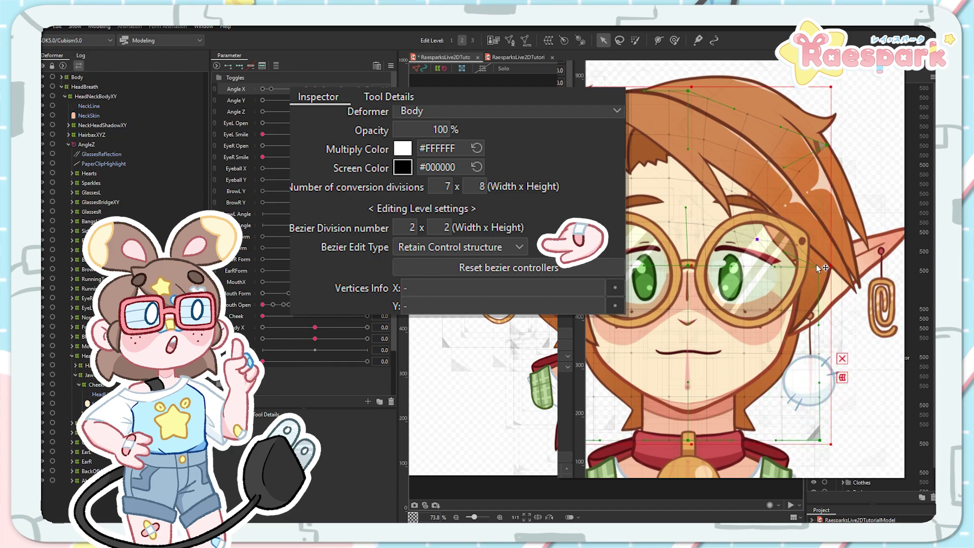
drag(817, 264, 824, 268)
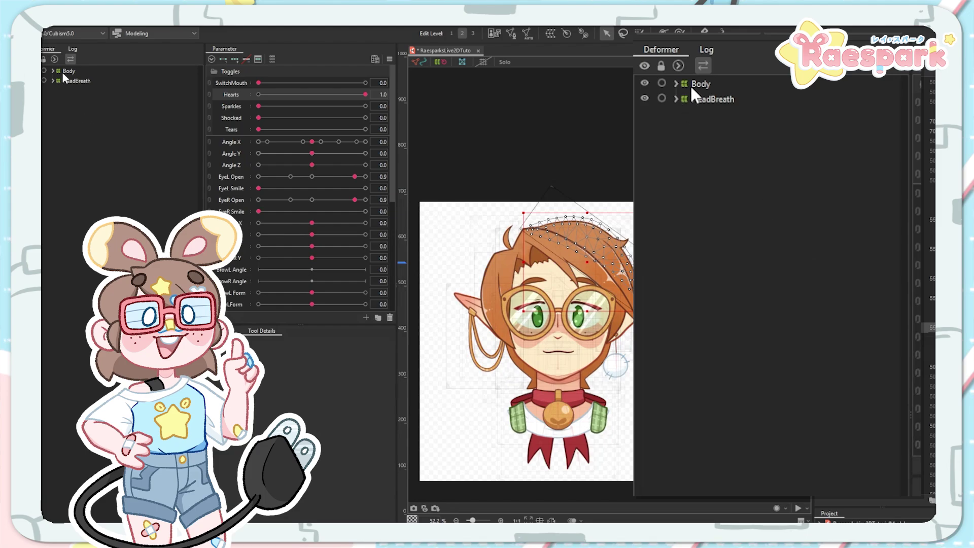
Expand the Body and ShouldersXY deformers, collapse the whole deformer hierarchy, and expand all of it
click(49, 68)
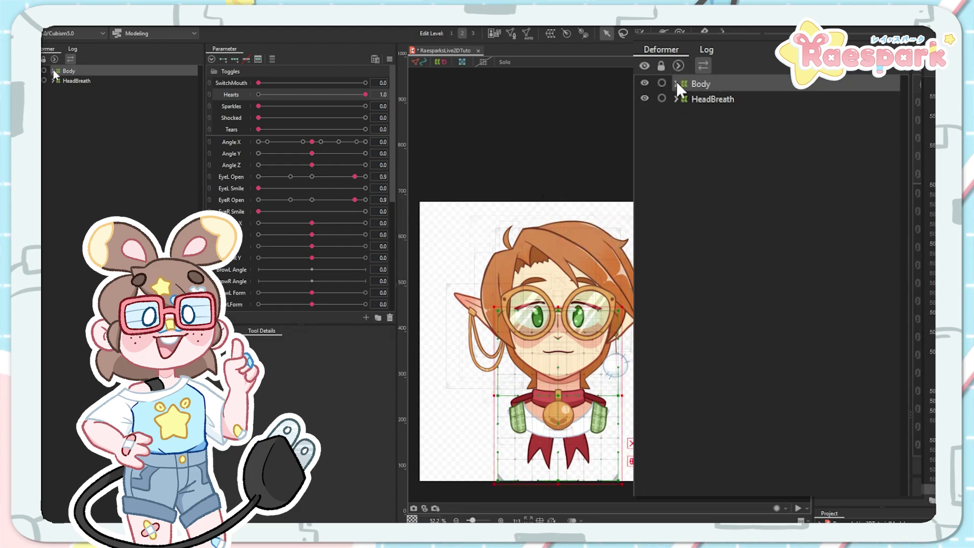
click(53, 70)
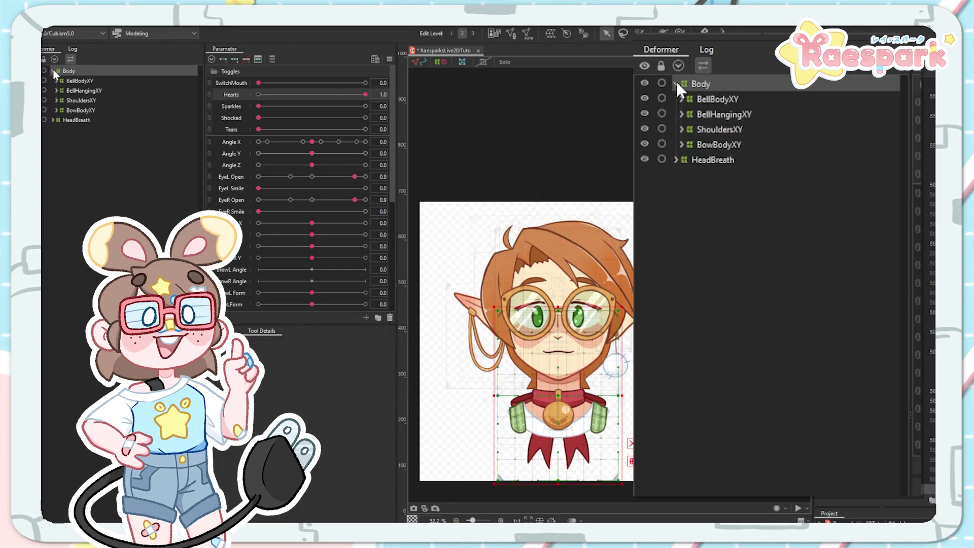
click(57, 100)
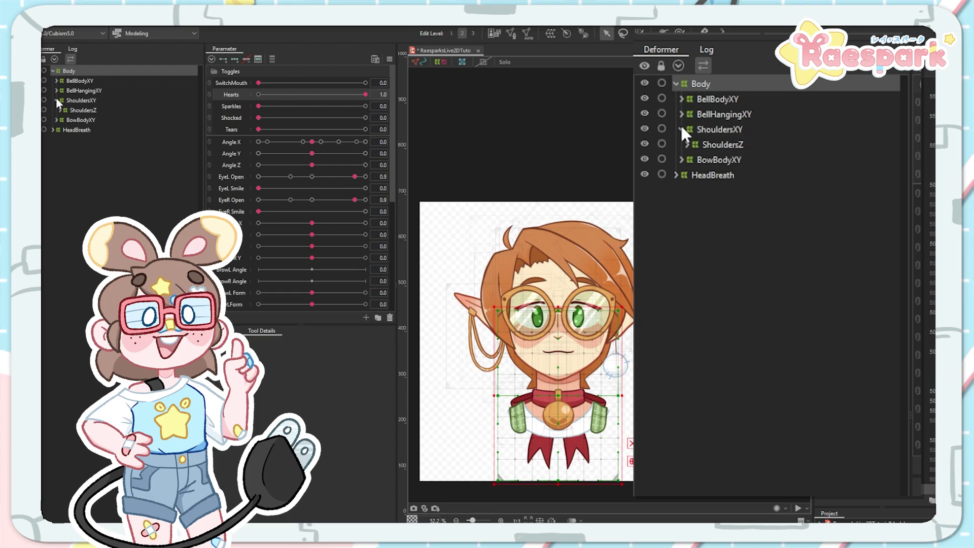
click(55, 59)
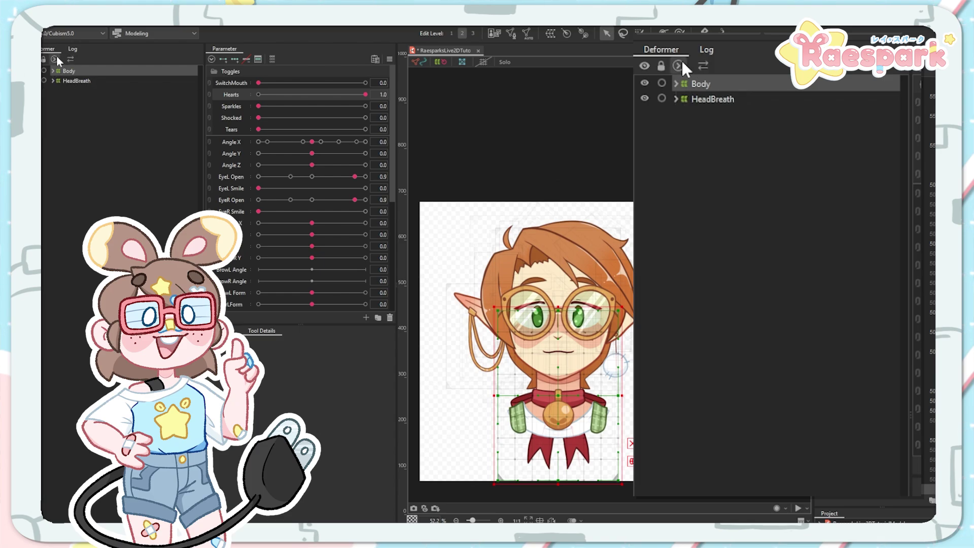
click(55, 59)
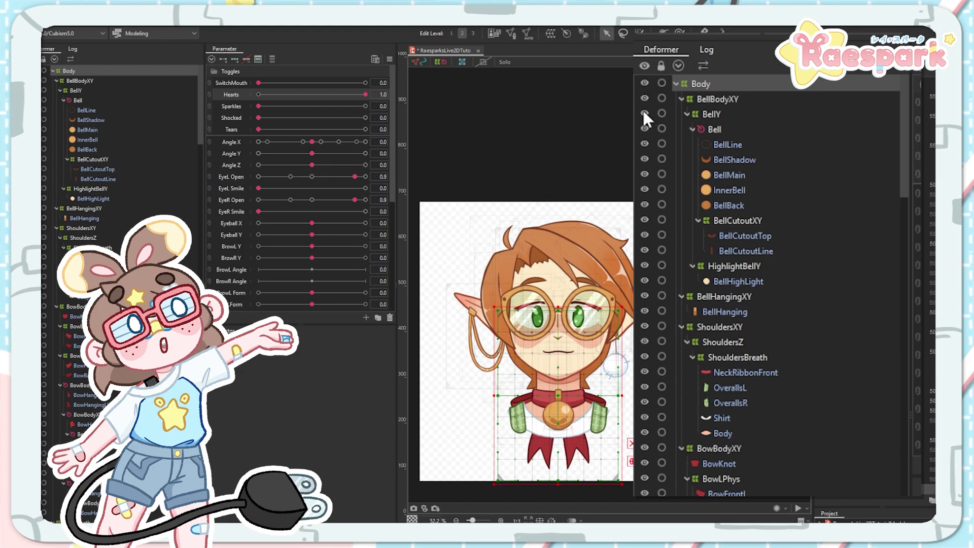
Hide several bell objects in the deformer hierarchy, hide every object, and make all of them visible
drag(644, 159, 643, 144)
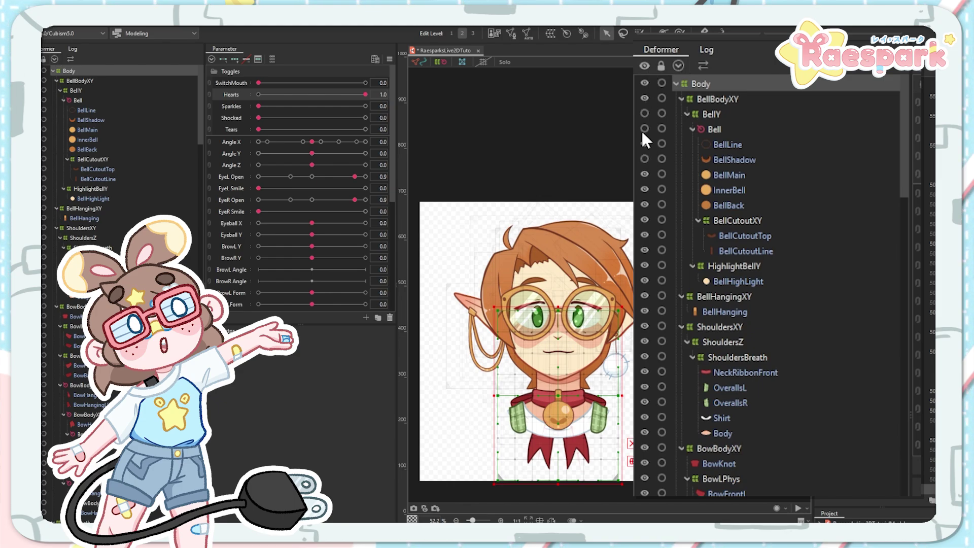
click(644, 66)
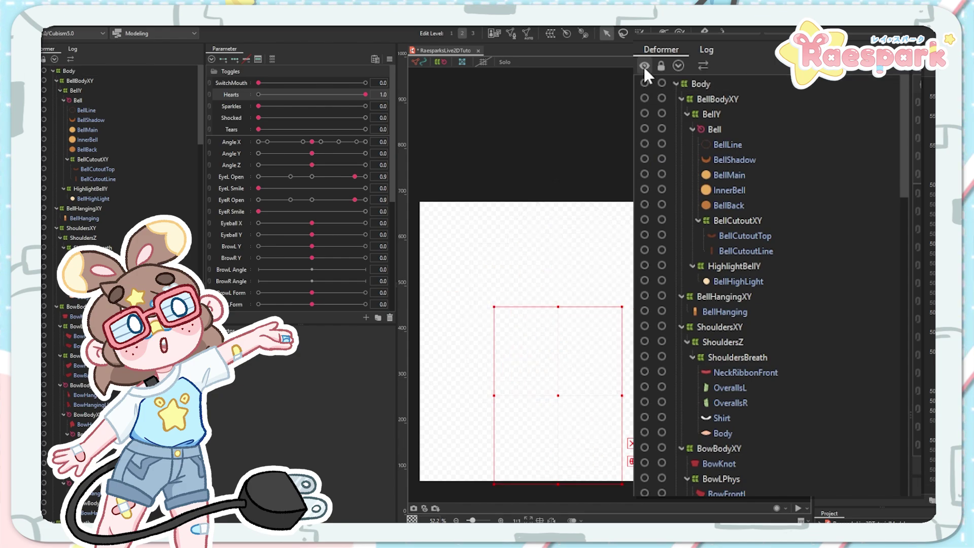
click(643, 66)
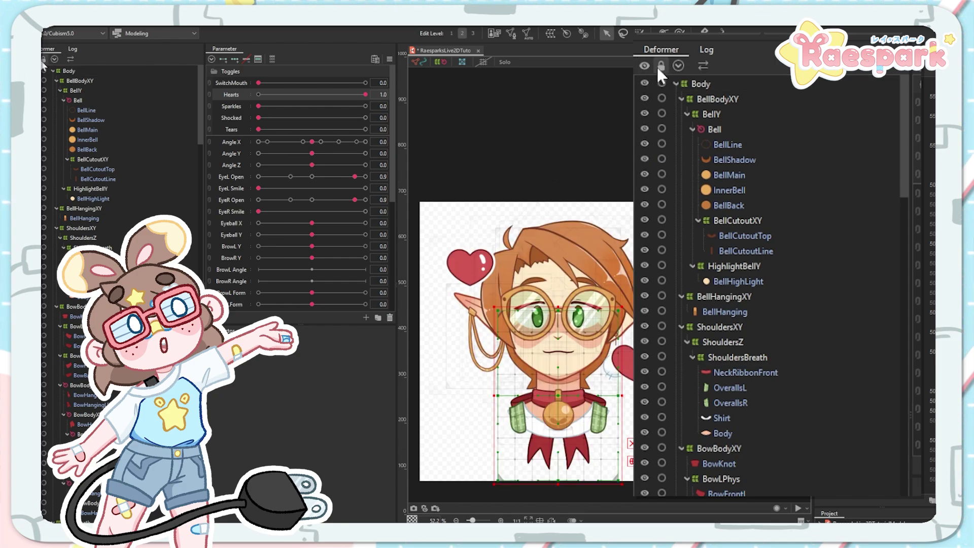
Lock all deformers at once and unlock them again
click(659, 67)
click(658, 68)
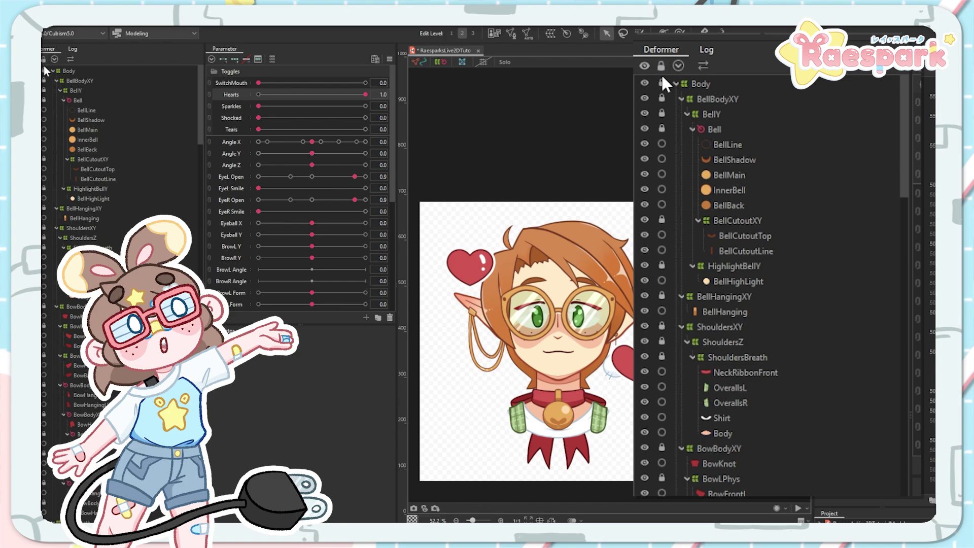
click(658, 67)
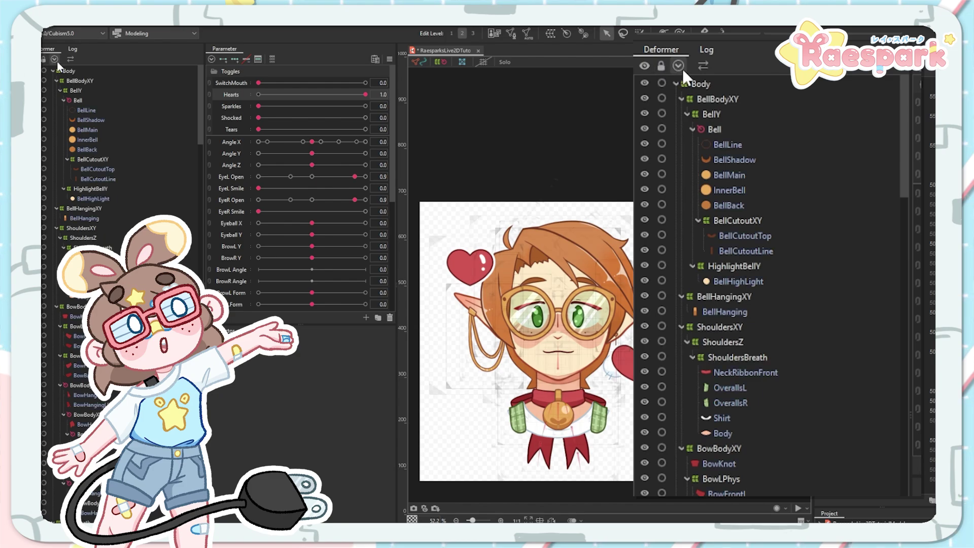
Turn on selection syncing for the deformer hierarchy and select the BellY deformer
click(697, 67)
click(696, 114)
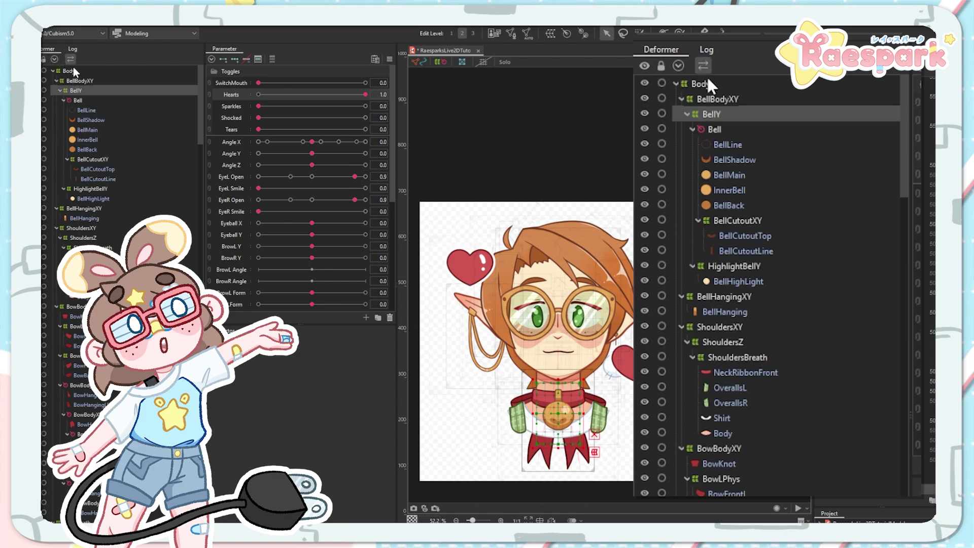
click(687, 114)
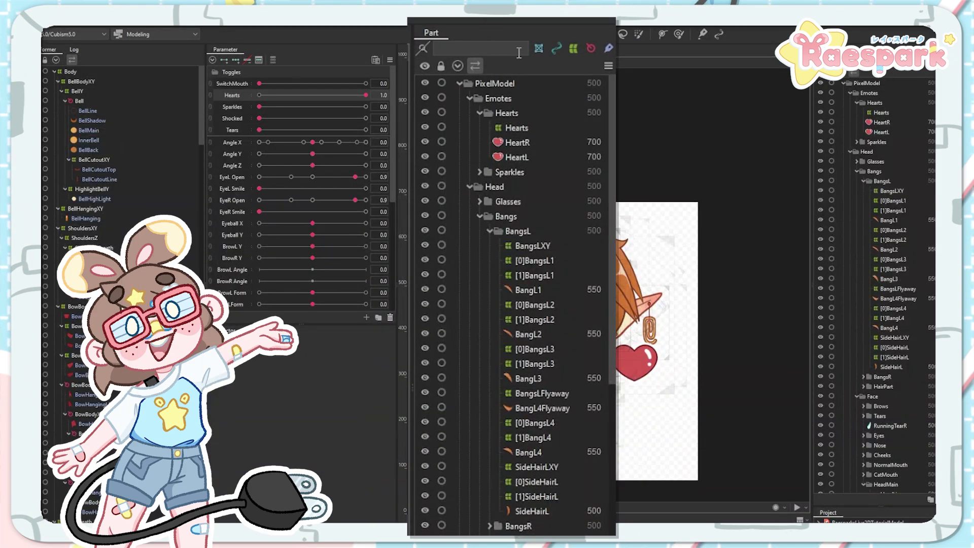
Look through the Part palette's hierarchy and filter the warp deformers out of its list
scroll(492, 410, down, 1)
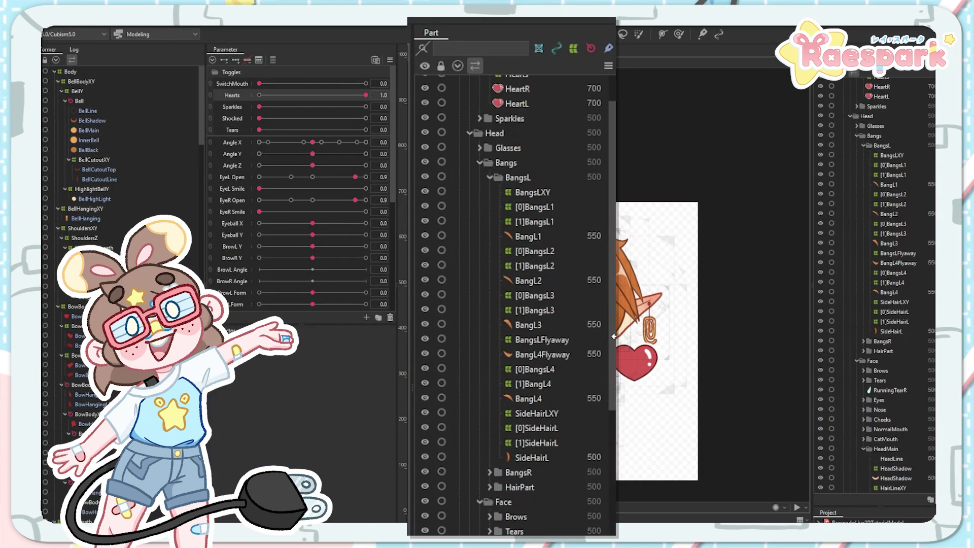
drag(612, 343, 611, 545)
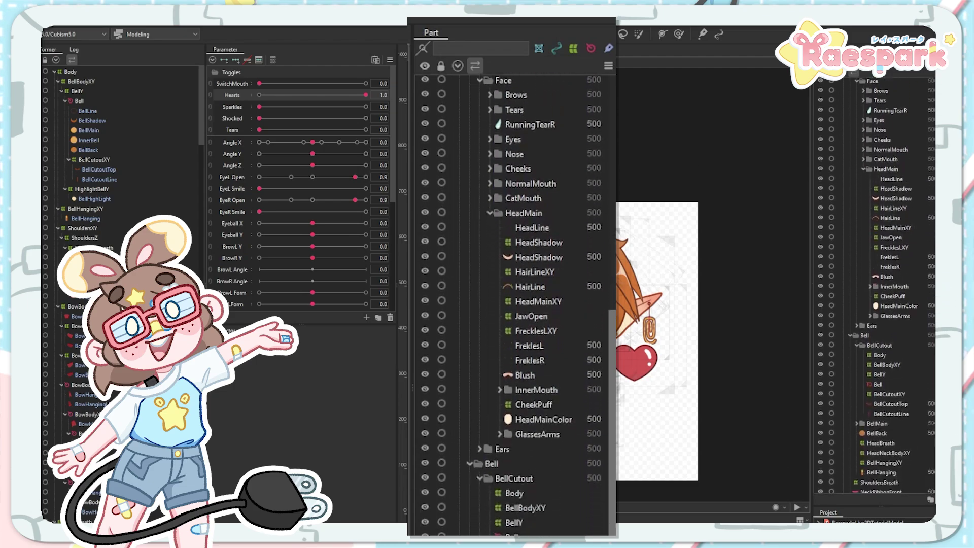
scroll(598, 390, up, 10)
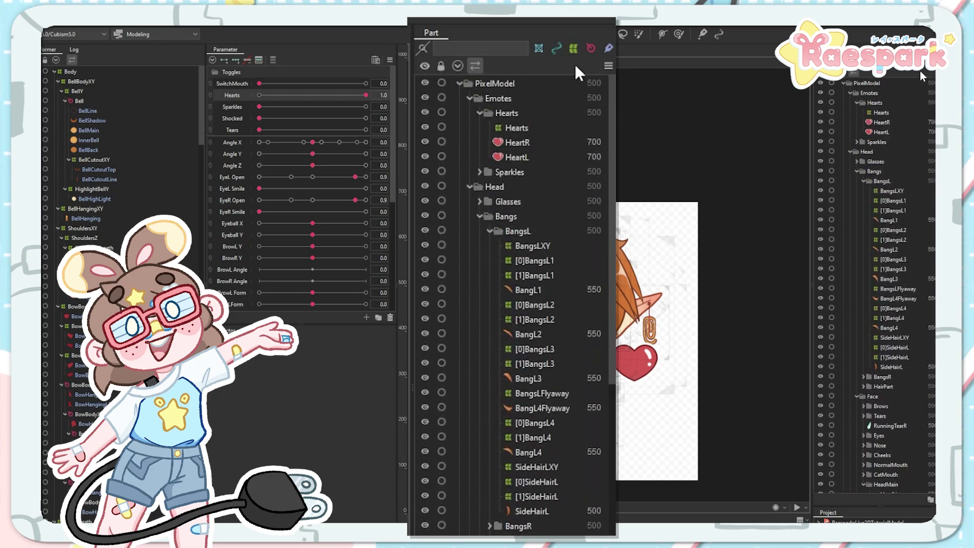
click(573, 48)
scroll(512, 305, down, 1)
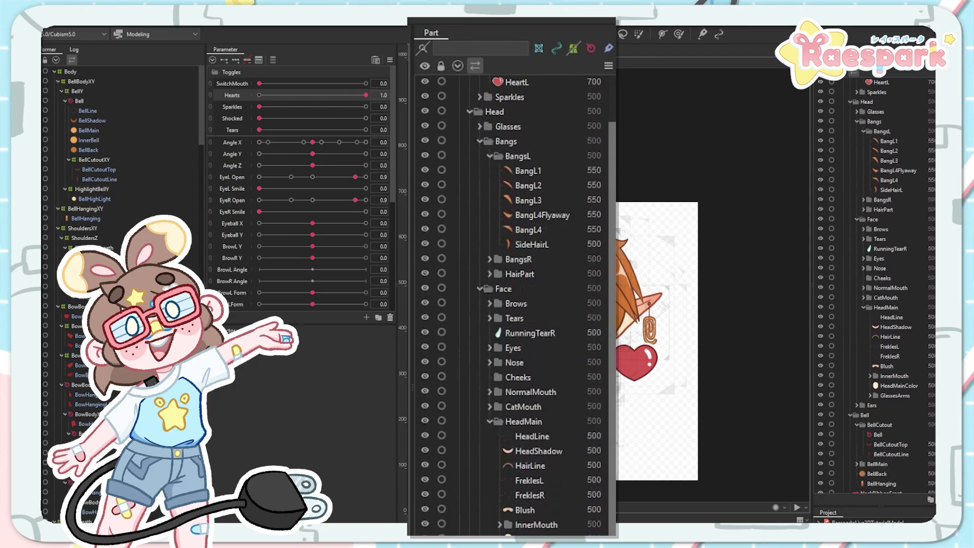
scroll(512, 304, down, 3)
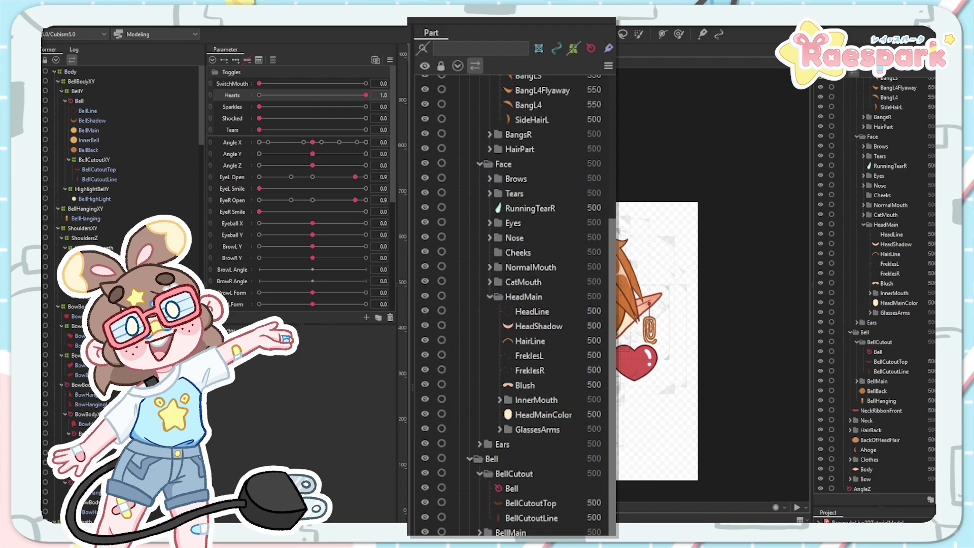
Filter the rotation deformers out of the Part palette, and restore both warp and rotation deformers to the list
click(589, 49)
click(578, 50)
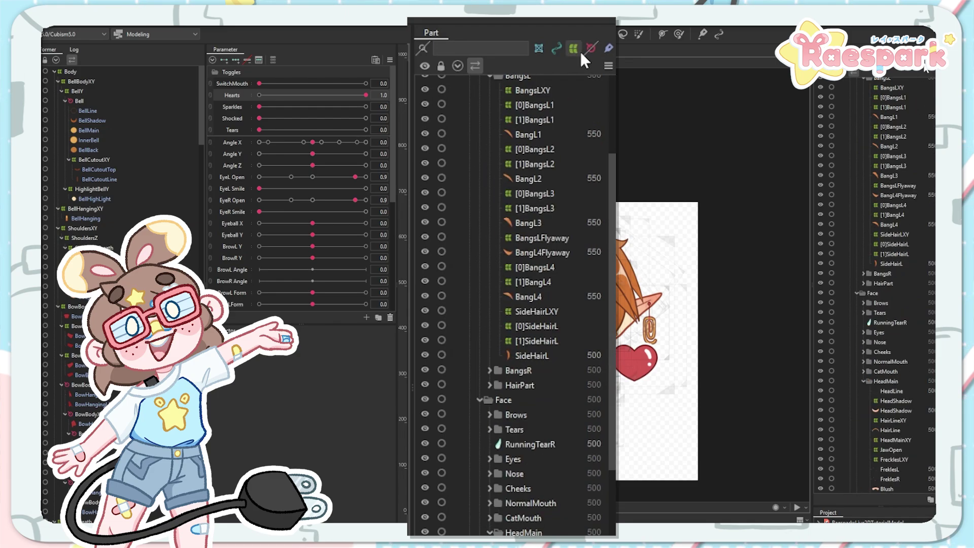
click(591, 46)
drag(612, 162, 613, 91)
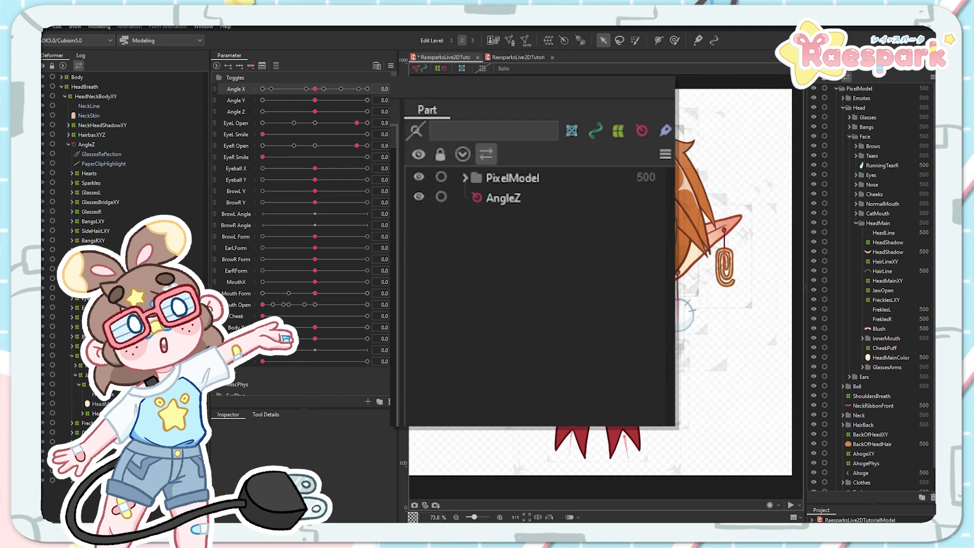
Expand the RaesparksLive2DTutorialModel folder at the head of the Part palette's hierarchy
scroll(538, 197, up, 1)
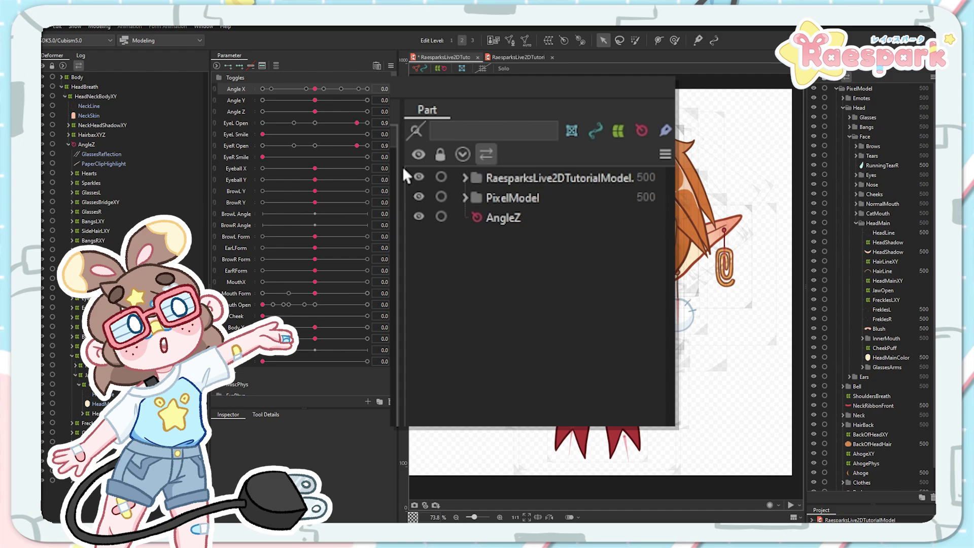
click(463, 177)
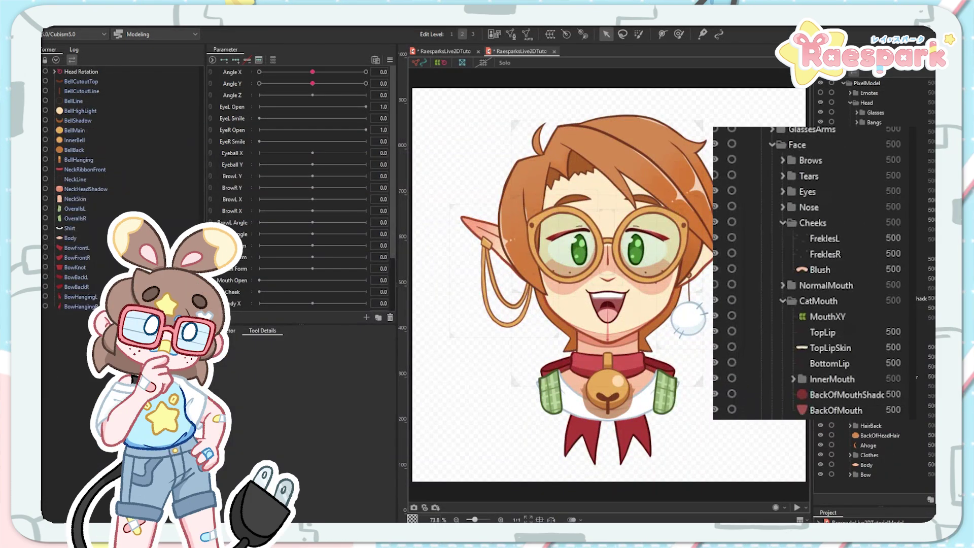
Try moving TopLip from the CatMouth part into Cheeks above Blush and shifting its mesh up toward the nose
click(823, 332)
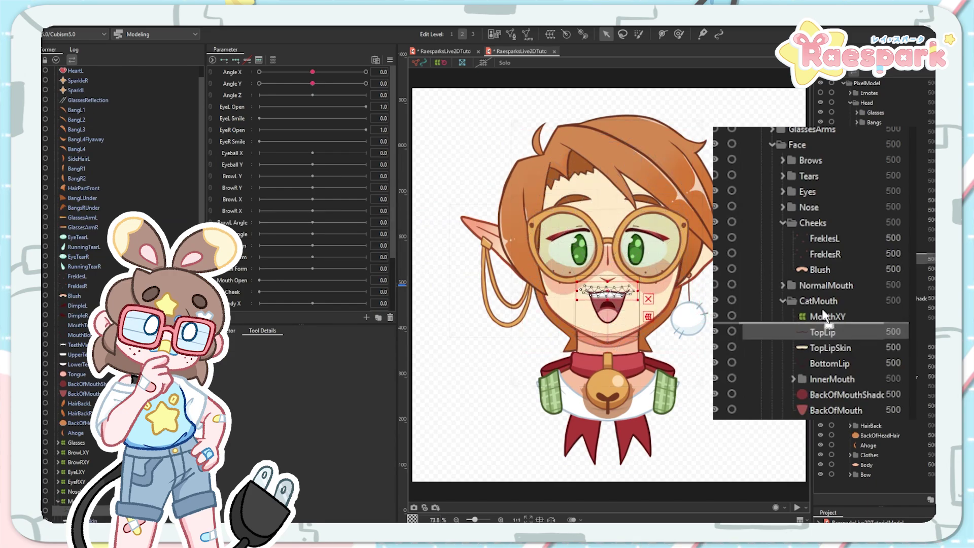
drag(824, 317, 823, 274)
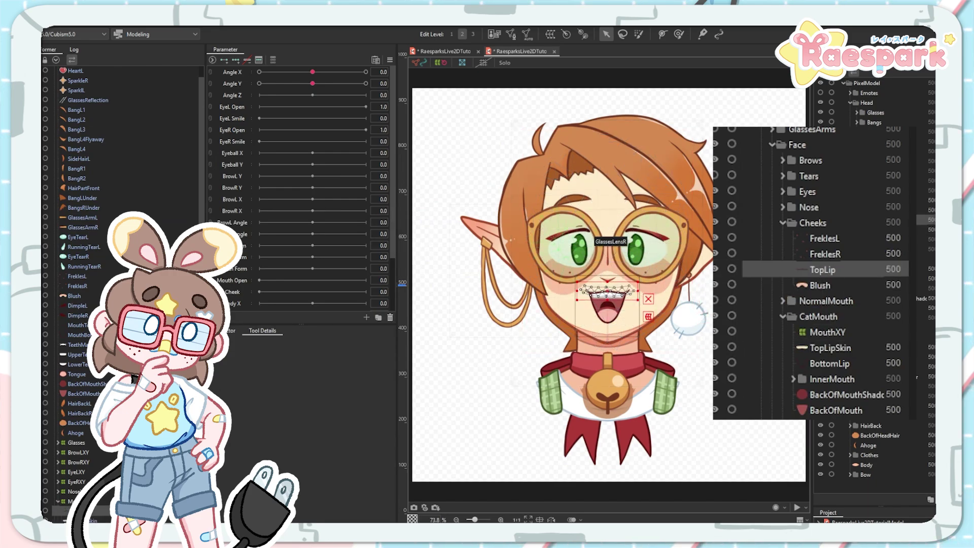
scroll(614, 282, up, 5)
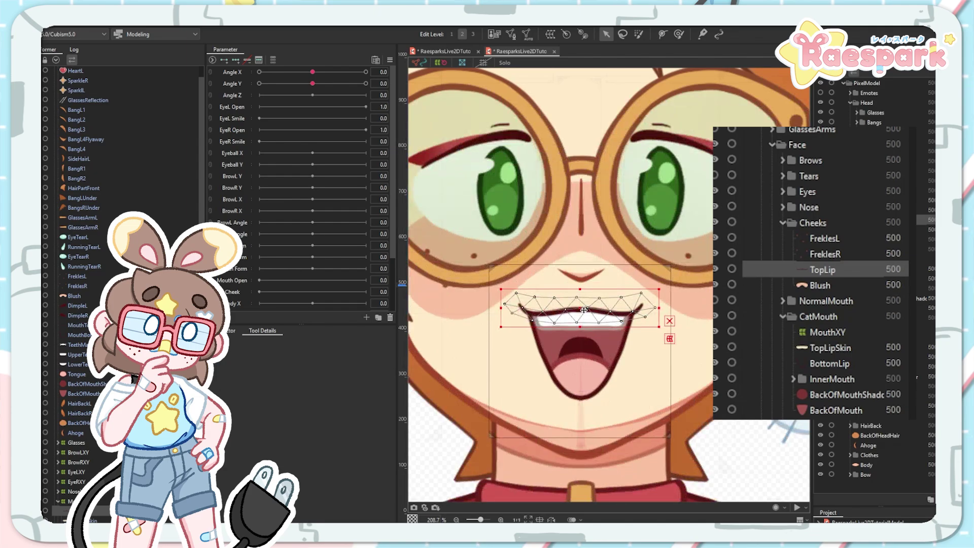
drag(586, 309, 585, 281)
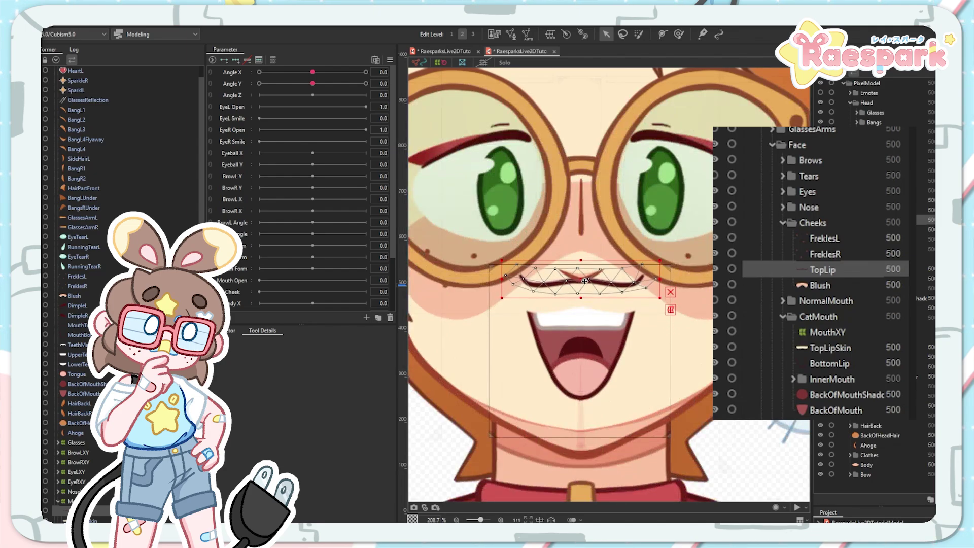
key(ctrl+z)
key(ctrl+z)
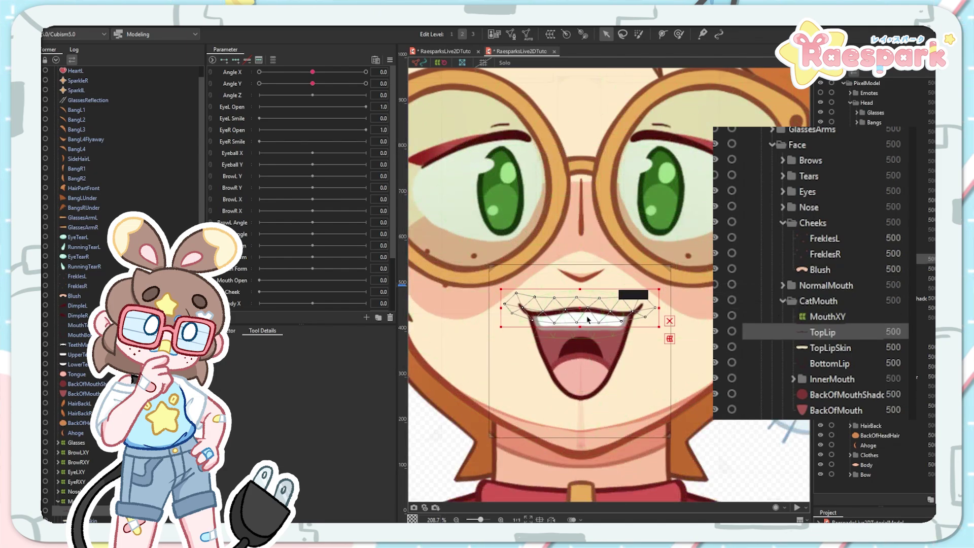
Try shifting the TopLip mesh upward from within CatMouth, and again after moving it into the Cheeks part above Blush
drag(587, 319, 587, 292)
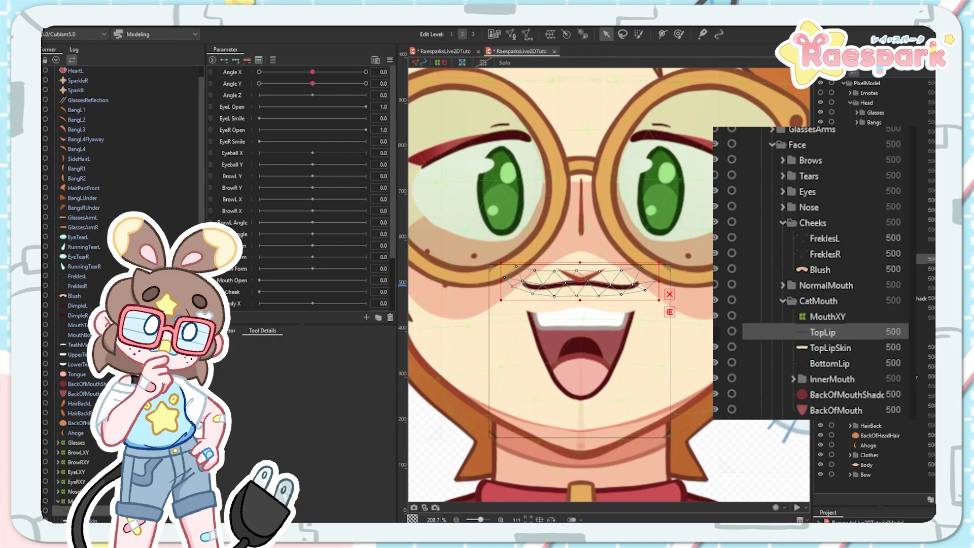
key(ctrl+z)
drag(814, 326, 806, 266)
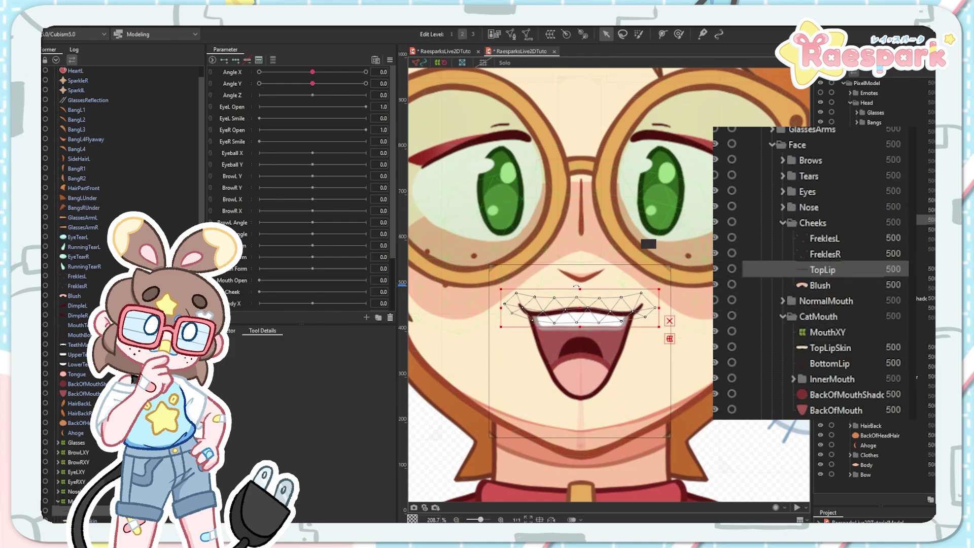
drag(583, 309, 584, 283)
key(ctrl+z)
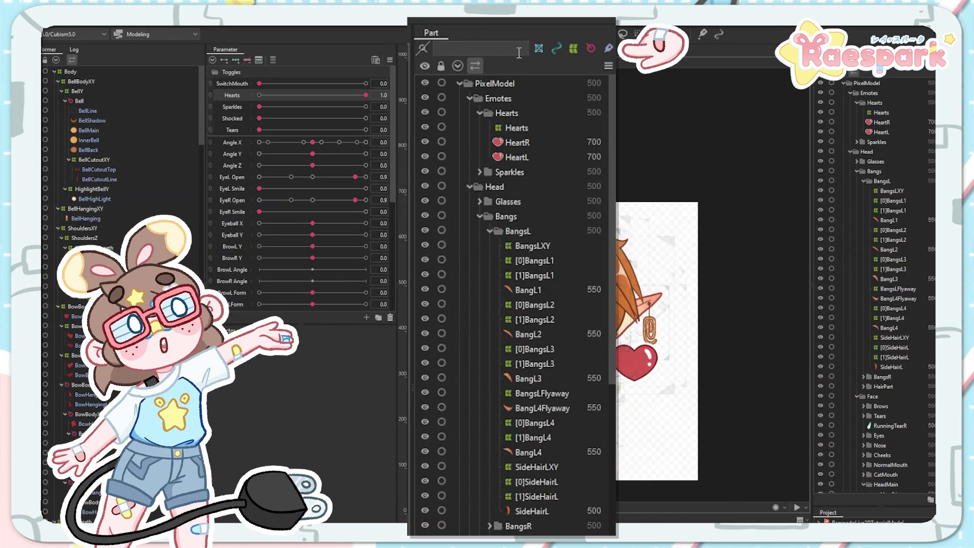
Filter the warp deformers out of the Part palette and look through the remaining parts and ArtMeshes
scroll(555, 403, down, 2)
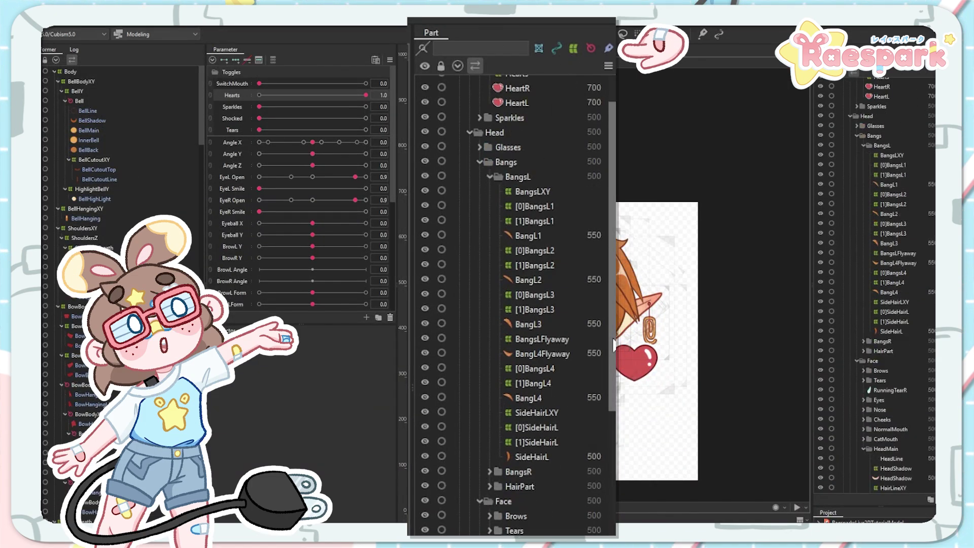
scroll(613, 344, down, 10)
scroll(608, 304, up, 12)
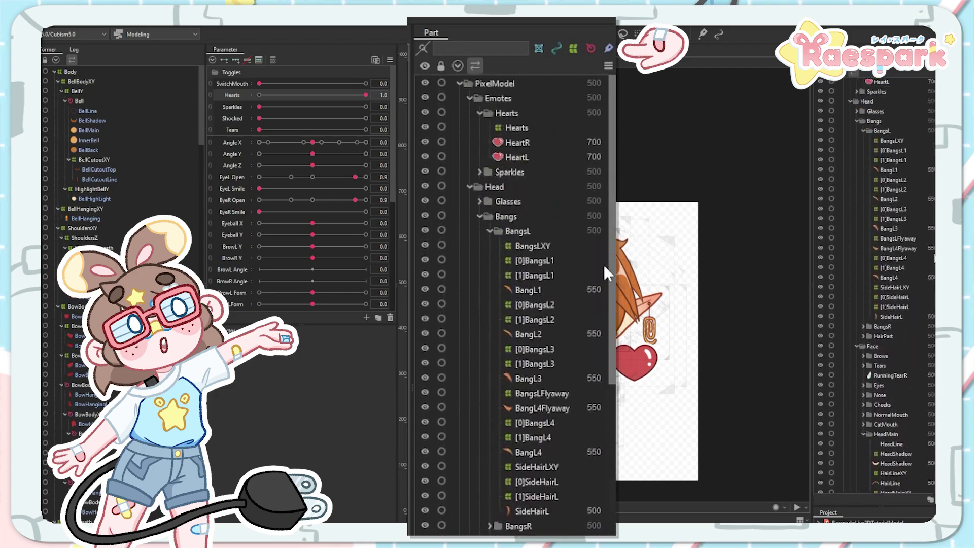
click(573, 48)
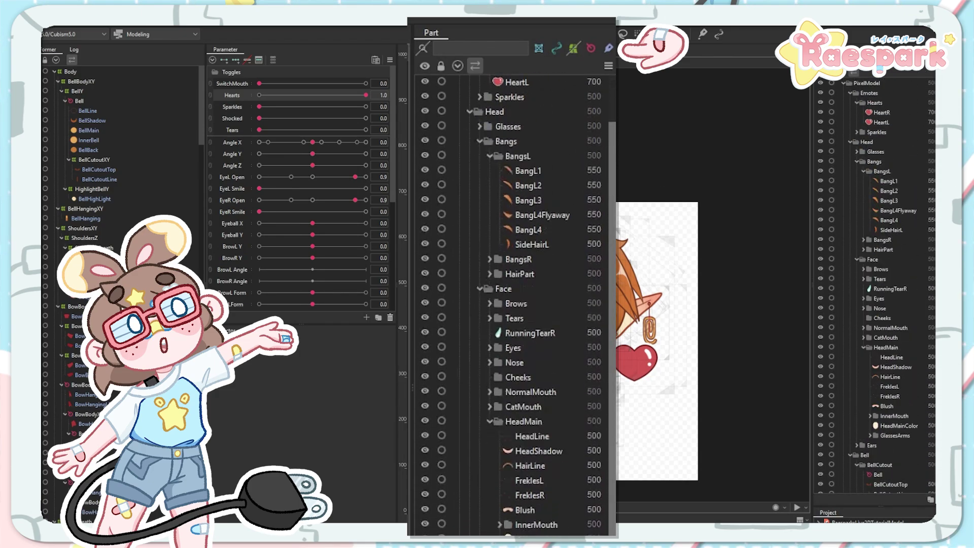
scroll(512, 305, down, 5)
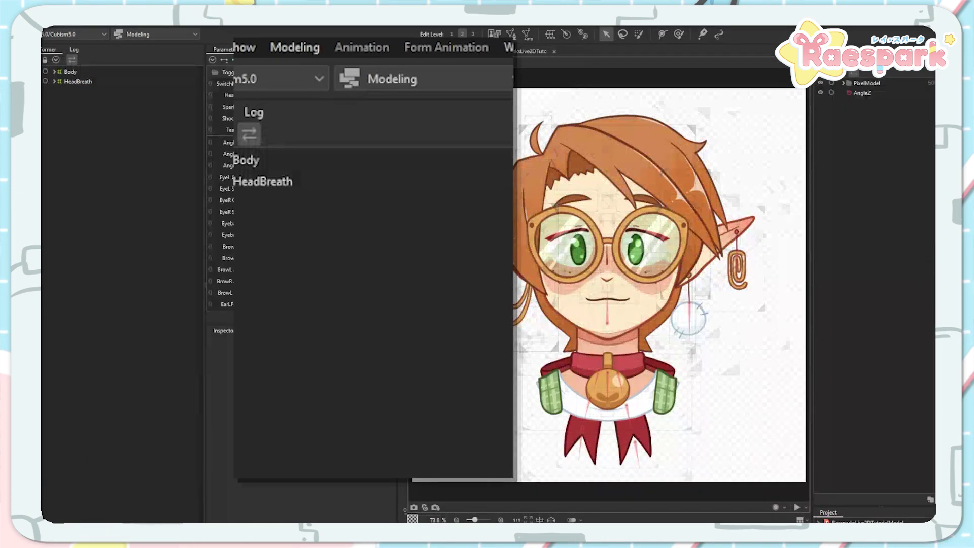
Open the model's Physics Settings and swing the character around in the preview to test its physics
click(94, 23)
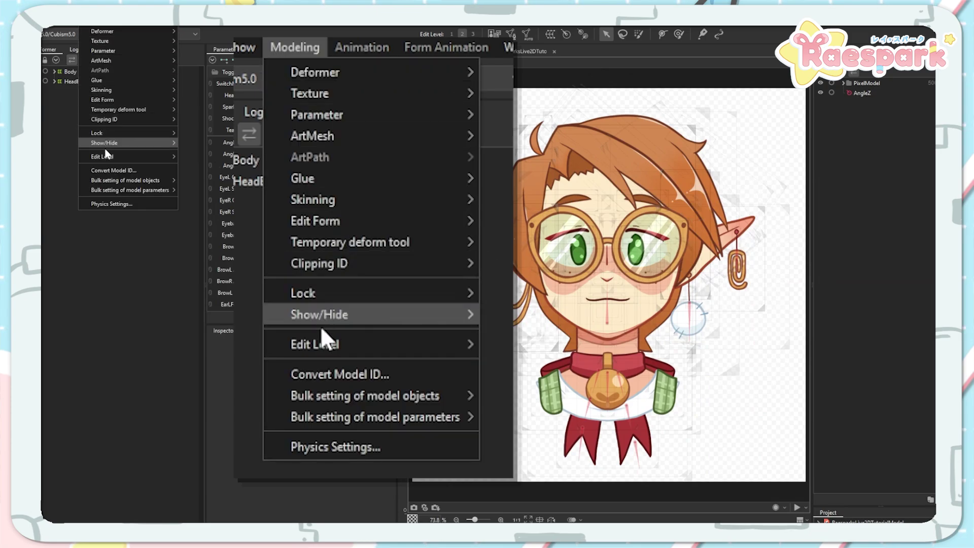
click(110, 203)
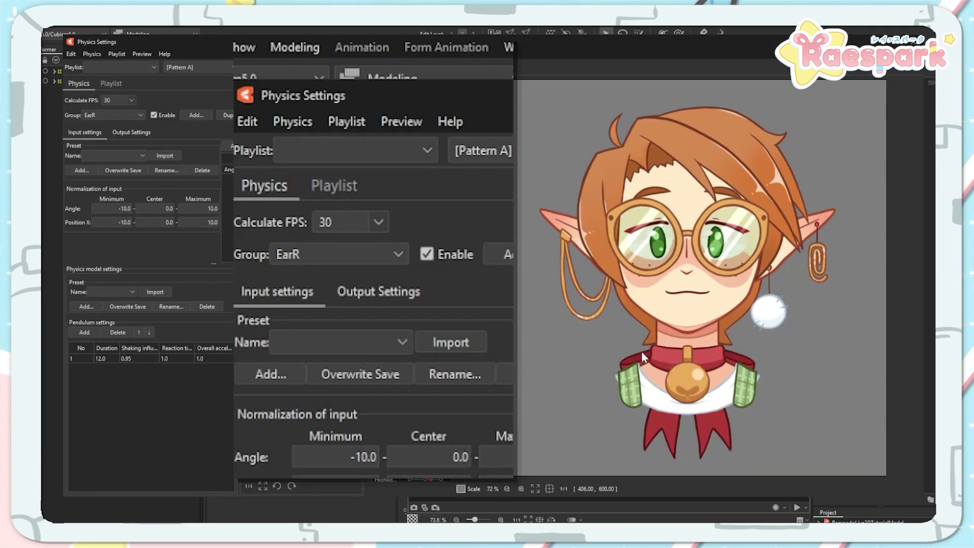
drag(474, 358, 702, 430)
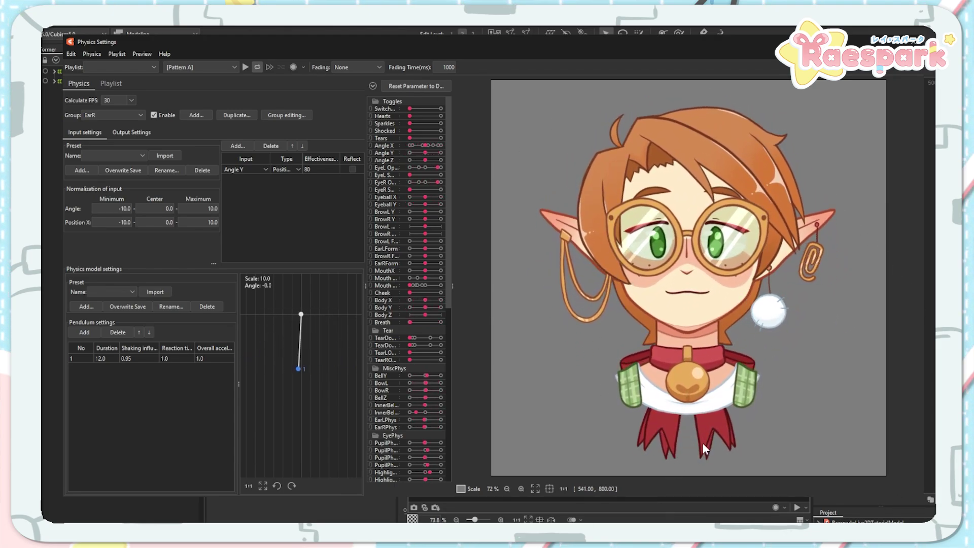